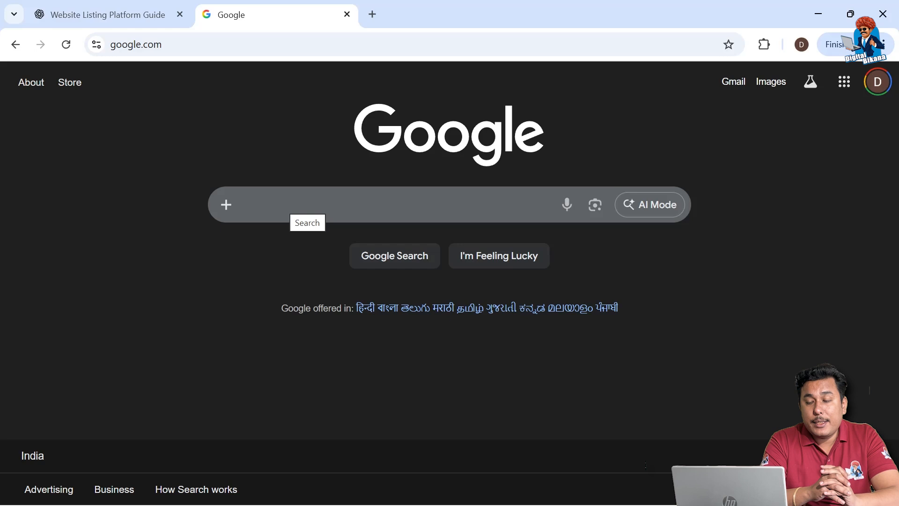
Search the web for "google my business" and start creating a profile from the Google Business Profile site
{"action": "left_click", "coordinate": [291, 209]}
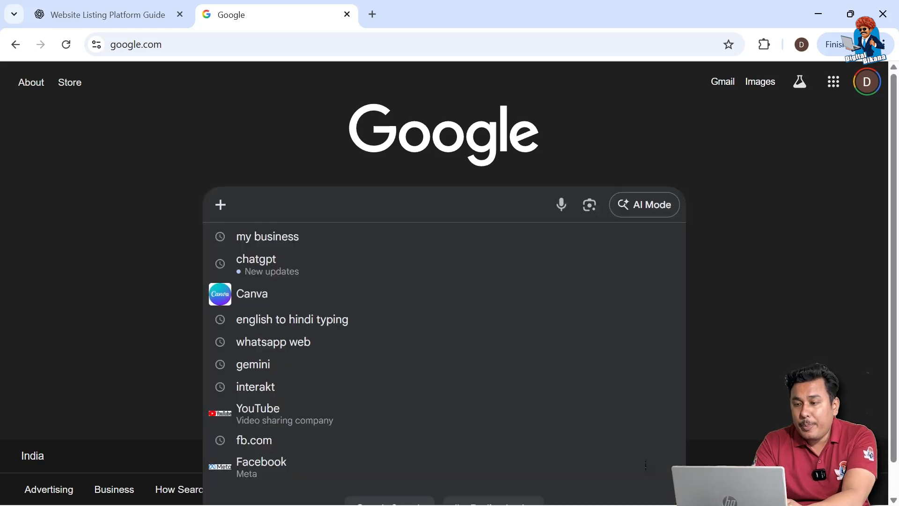
{"action": "type", "text": "g"}
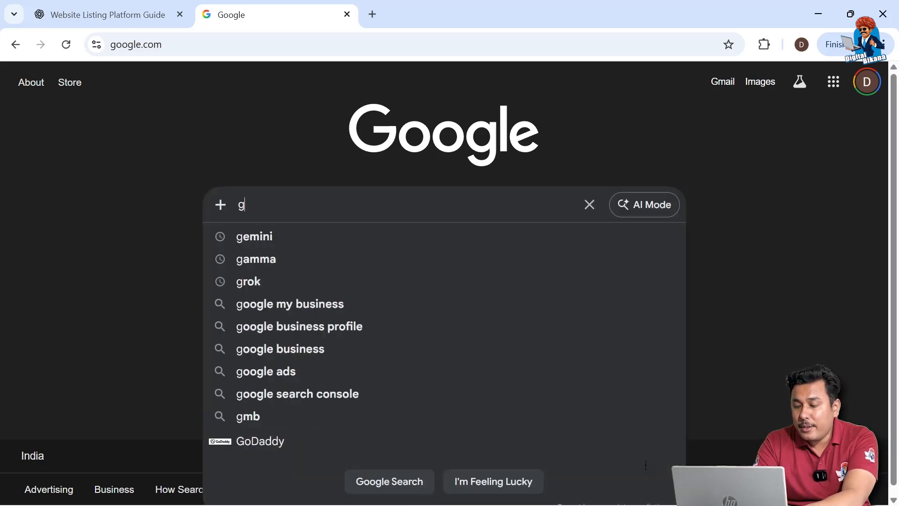
{"action": "type", "text": "oogle my business"}
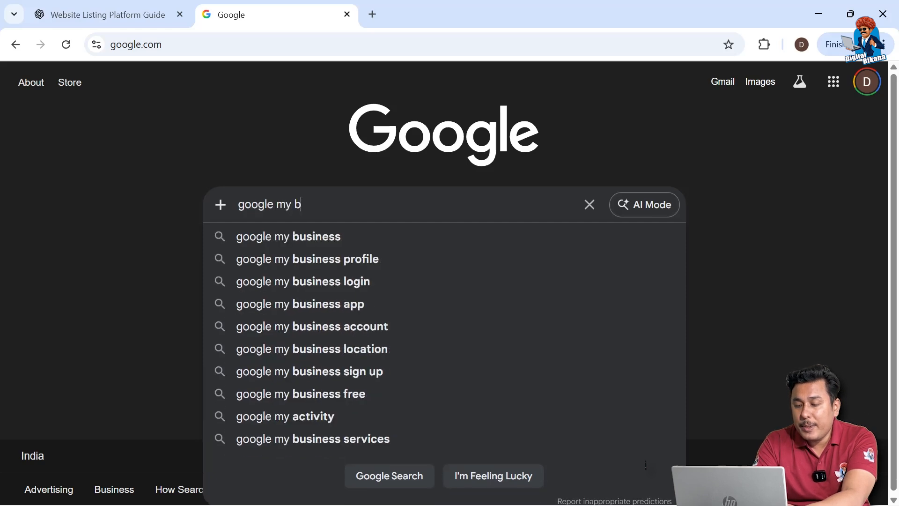
{"action": "key", "text": "Return"}
{"action": "left_click", "coordinate": [178, 223]}
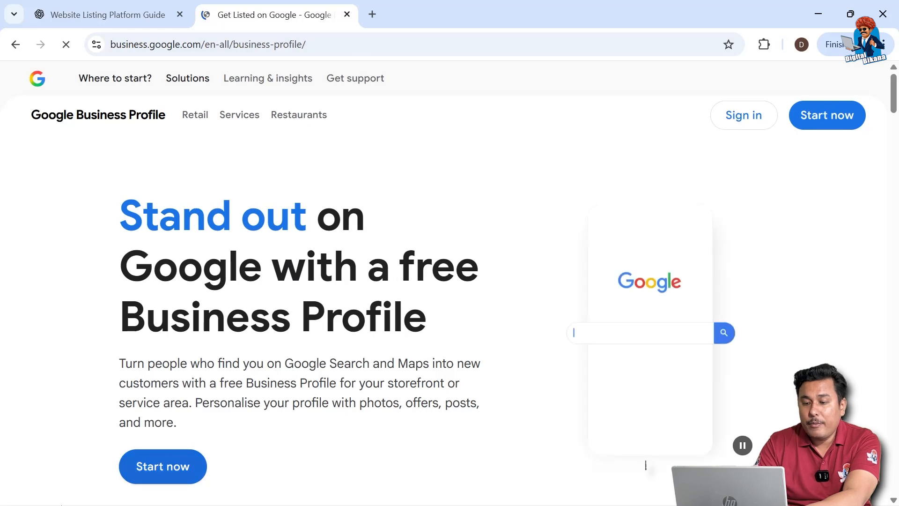
{"action": "left_click", "coordinate": [165, 466]}
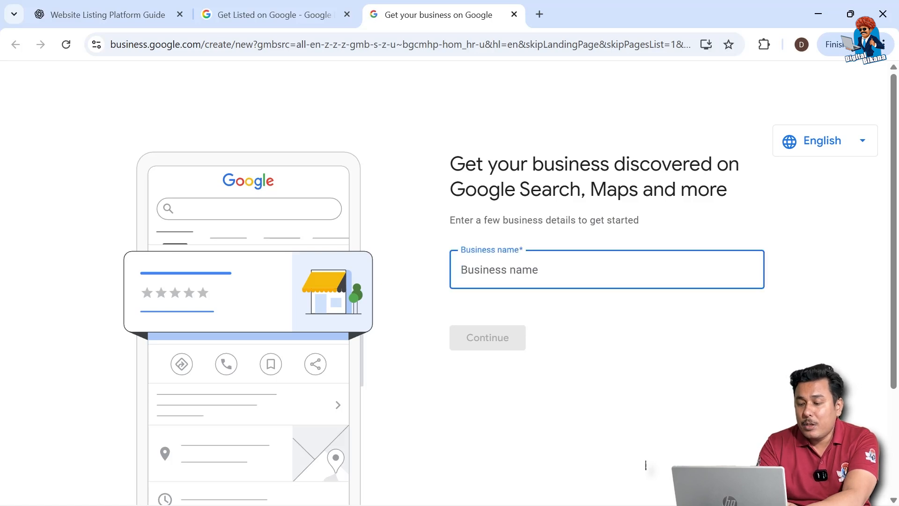
Name the business "Namkeen Factory" and set its business type to Local store
{"action": "type", "text": "Namkeen Factory"}
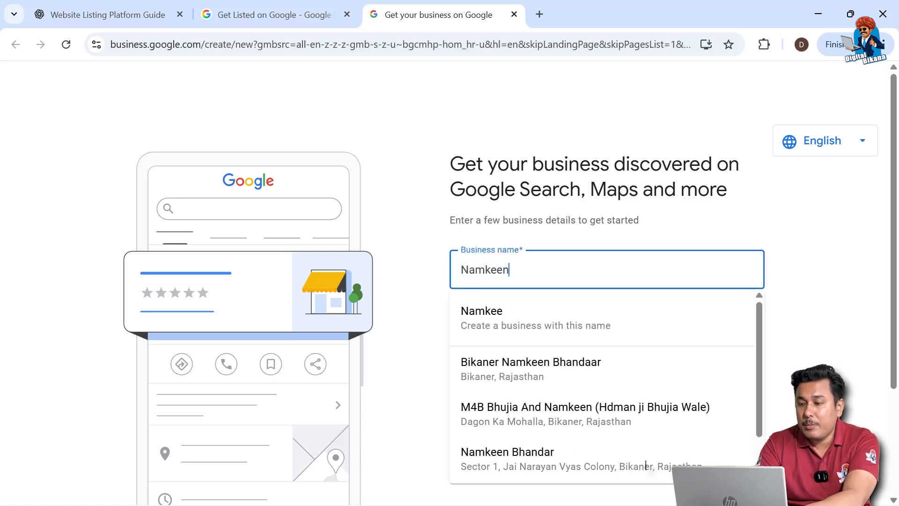
{"action": "left_click", "coordinate": [567, 327]}
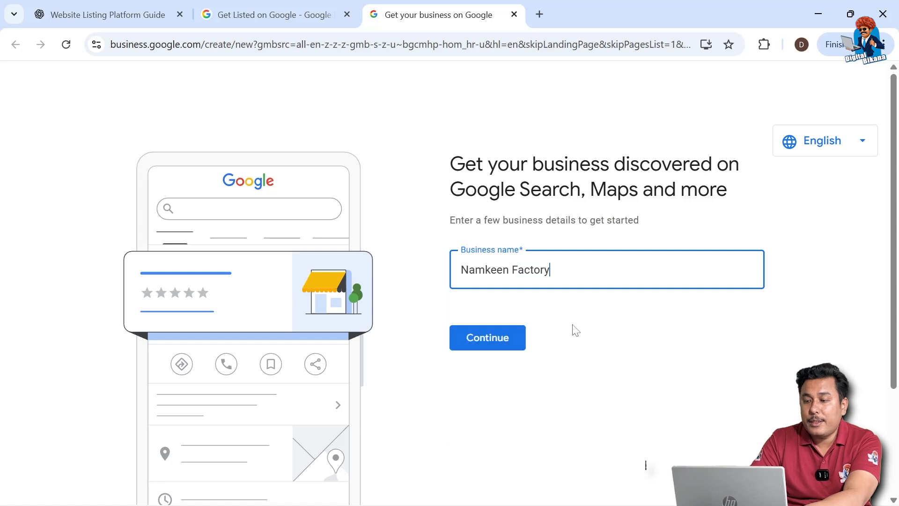
{"action": "left_click", "coordinate": [490, 340]}
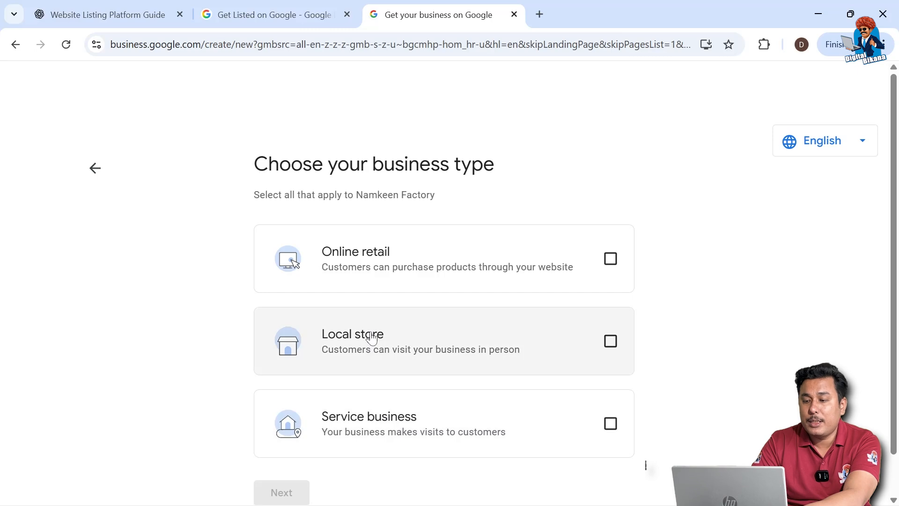
{"action": "left_click", "coordinate": [609, 344]}
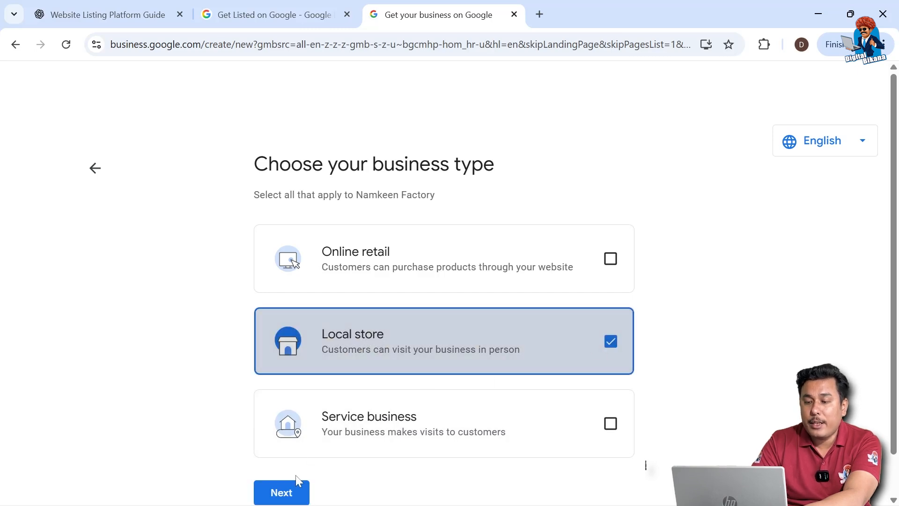
{"action": "left_click", "coordinate": [293, 492]}
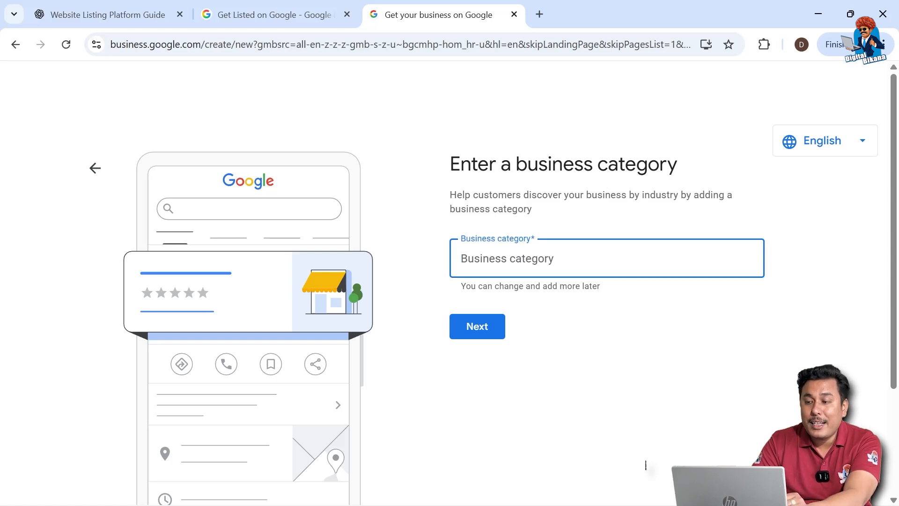
Search the business categories for "snacks", look through the suggestions and clear the search text
{"action": "key", "text": "Return"}
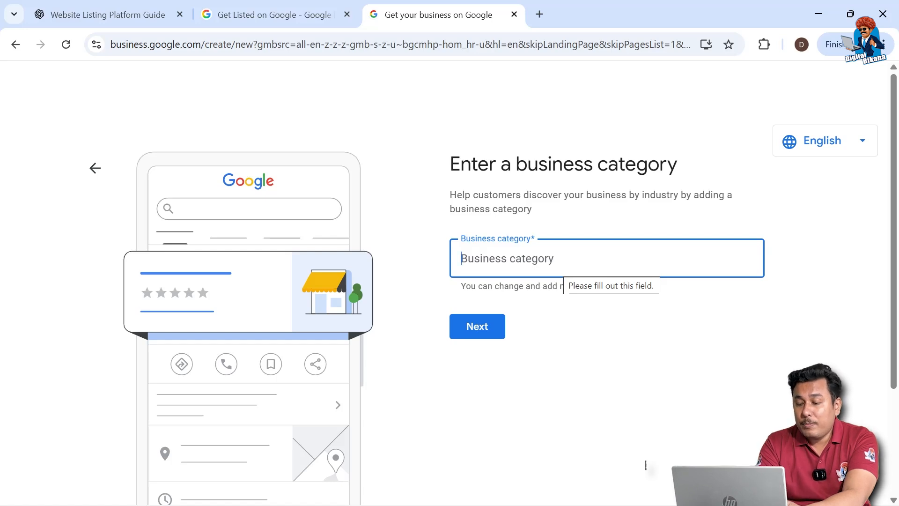
{"action": "type", "text": "sn"}
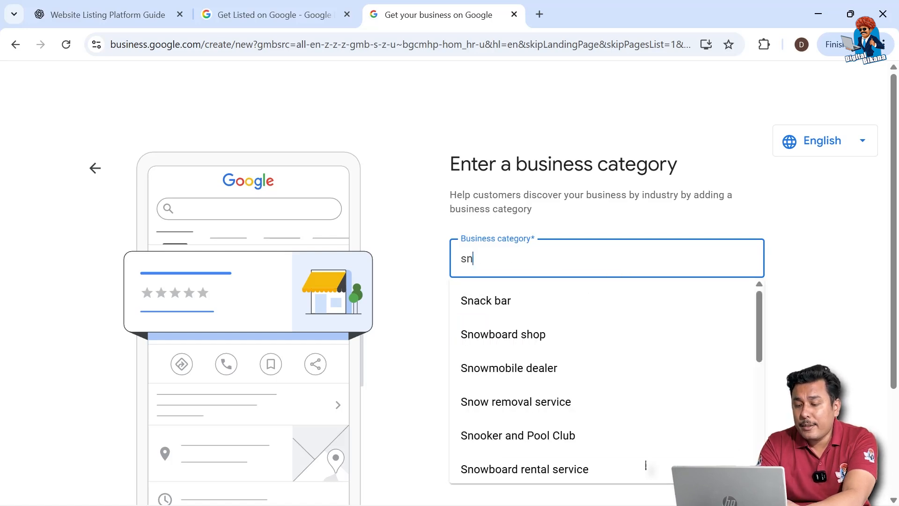
{"action": "type", "text": "acks"}
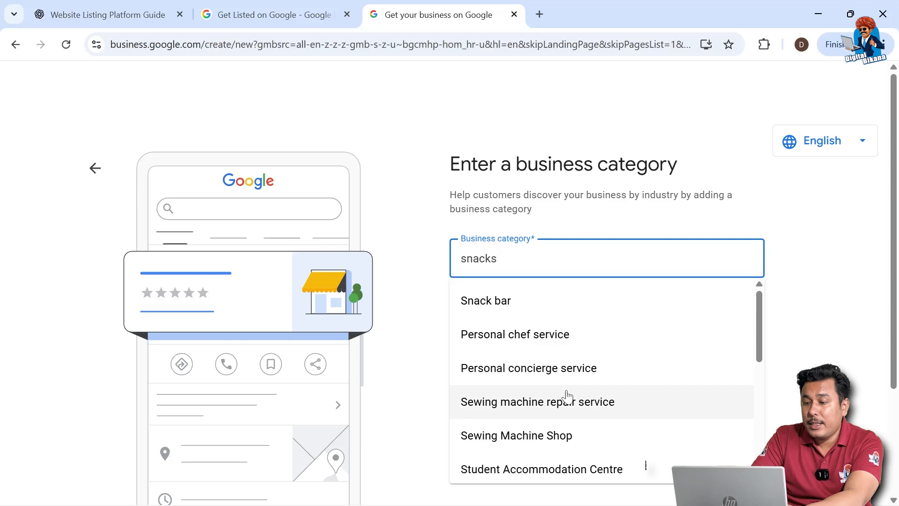
{"action": "scroll", "coordinate": [566, 395], "scroll_direction": "down", "scroll_amount": 5}
{"action": "scroll", "coordinate": [567, 396], "scroll_direction": "down", "scroll_amount": 3}
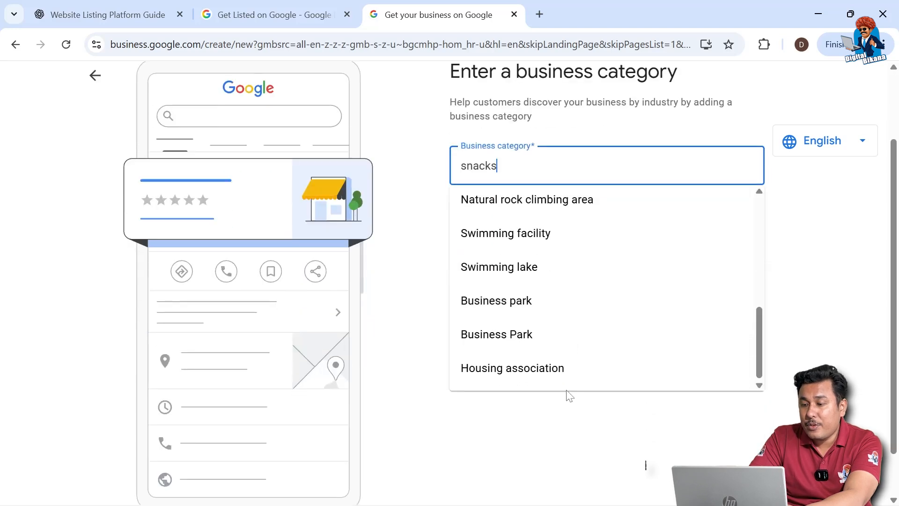
{"action": "scroll", "coordinate": [567, 395], "scroll_direction": "up", "scroll_amount": 10}
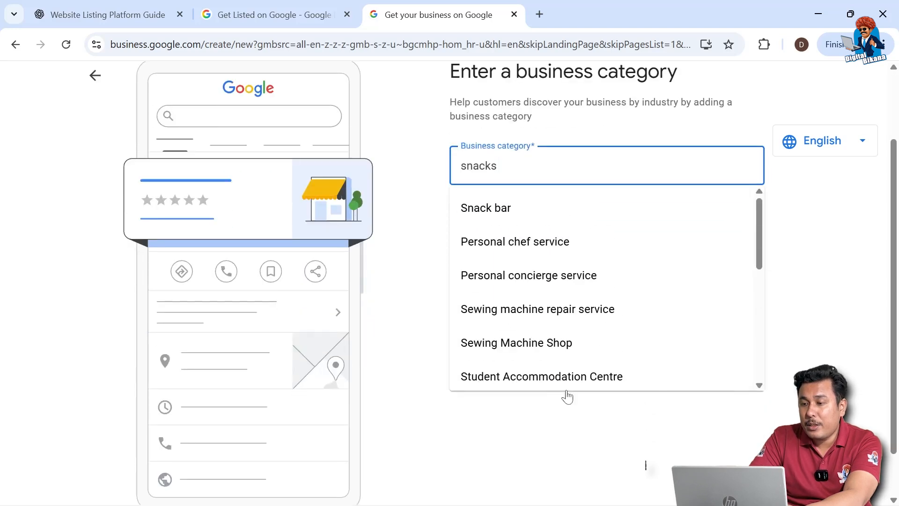
{"action": "scroll", "coordinate": [568, 395], "scroll_direction": "up", "scroll_amount": 1}
{"action": "key", "text": "BackSpace"}
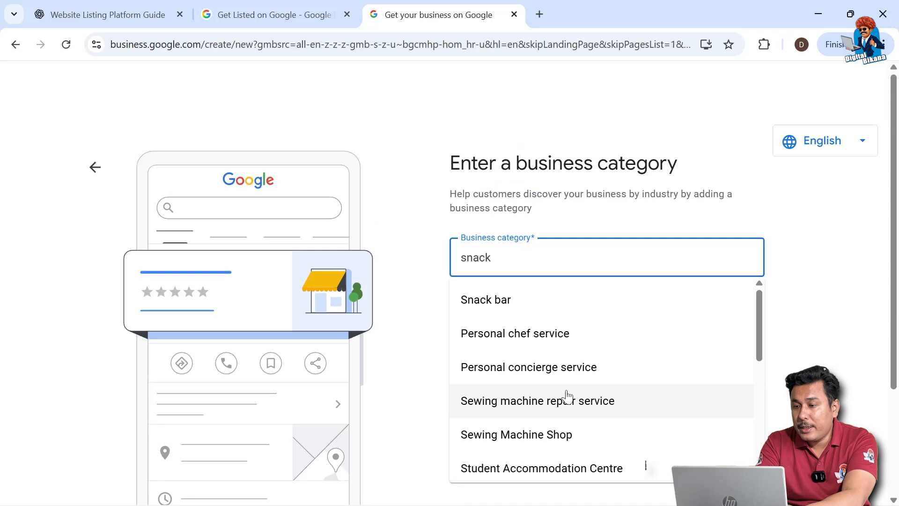
{"action": "key", "text": "BackSpace"}
{"action": "key", "text": "BackSpace"}
{"action": "key", "text": "BackSpace"}
{"action": "key", "text": "BackSpace"}
{"action": "key", "text": "BackSpace"}
Search the business categories for "food" and submit Food products supplier as the category
{"action": "type", "text": "food"}
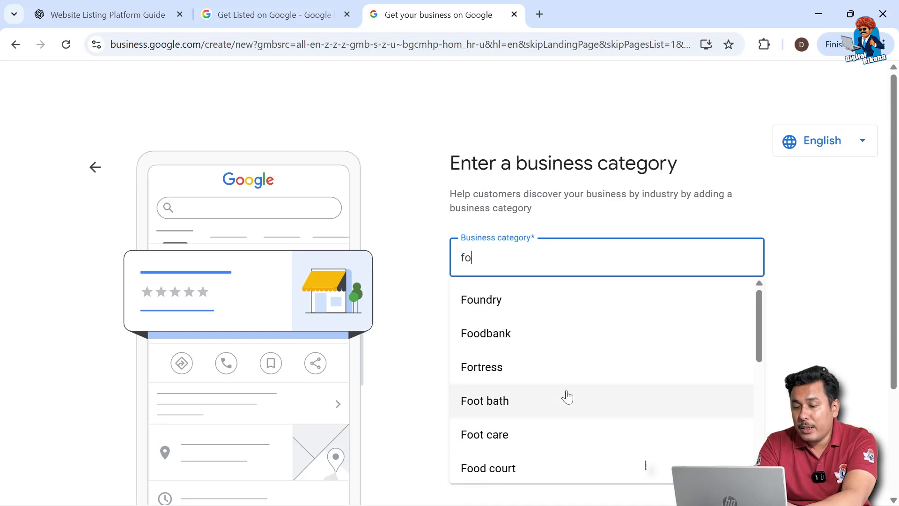
{"action": "scroll", "coordinate": [567, 395], "scroll_direction": "down", "scroll_amount": 2}
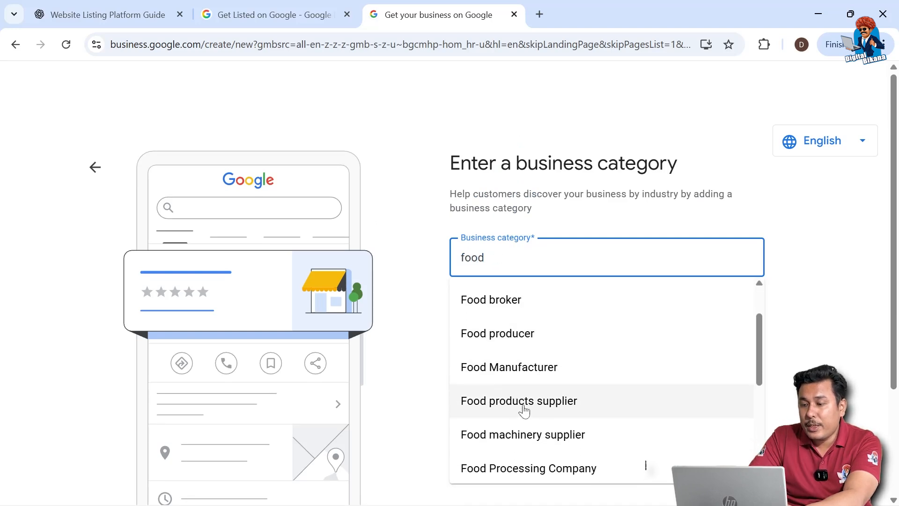
{"action": "left_click", "coordinate": [554, 408]}
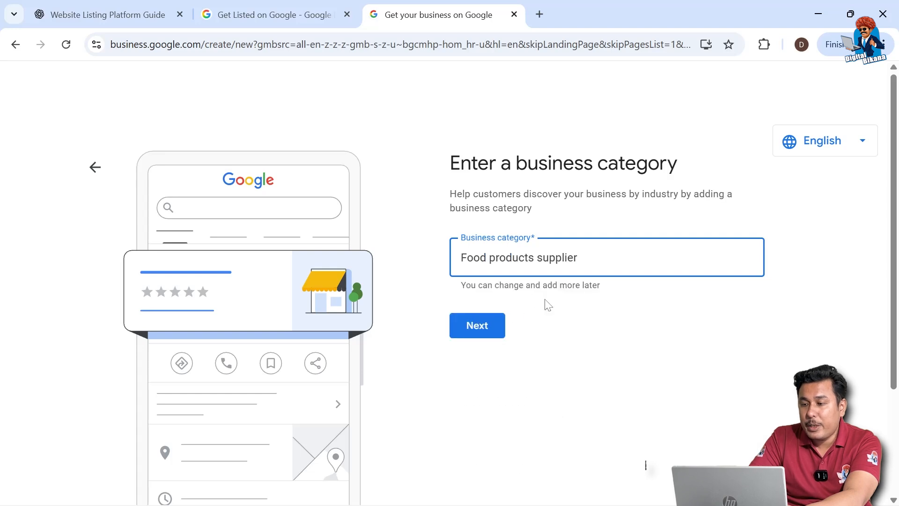
{"action": "left_click", "coordinate": [477, 324]}
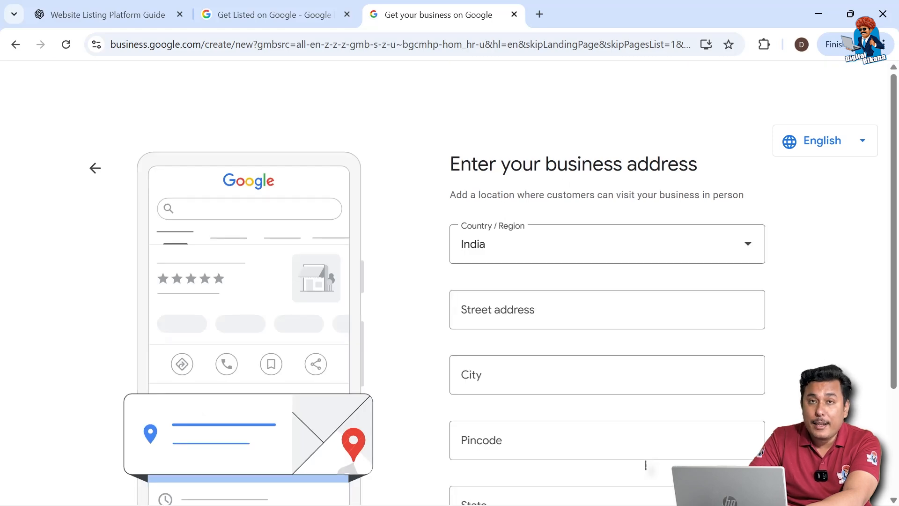
Fill in the business's postal address, including street address and city, and submit it
{"action": "left_click", "coordinate": [607, 310]}
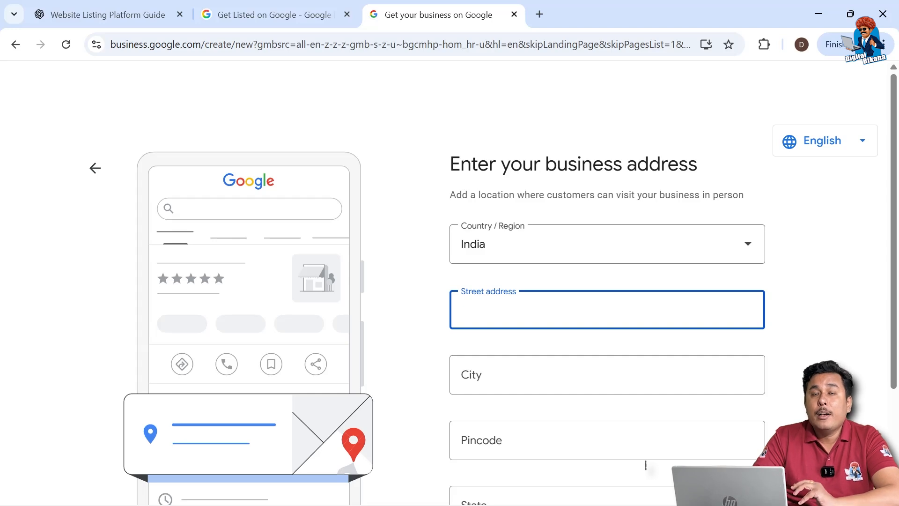
{"action": "scroll", "coordinate": [530, 323], "scroll_direction": "down", "scroll_amount": 1}
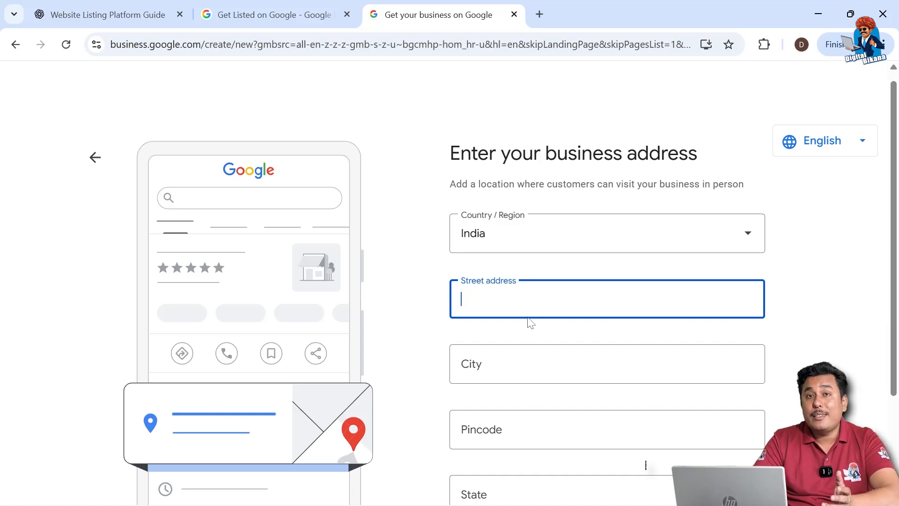
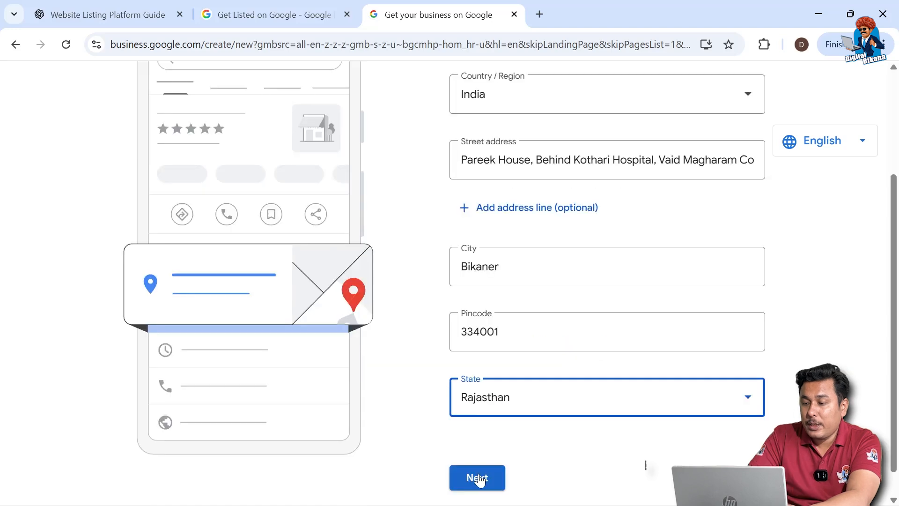
{"action": "left_click", "coordinate": [477, 477]}
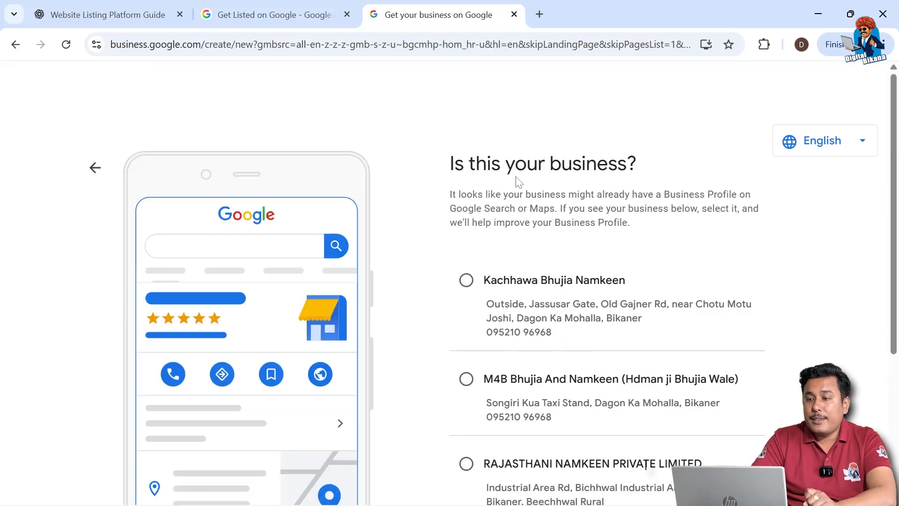
Review the suggested existing businesses, answer None of these and continue
{"action": "scroll", "coordinate": [550, 366], "scroll_direction": "down", "scroll_amount": 2}
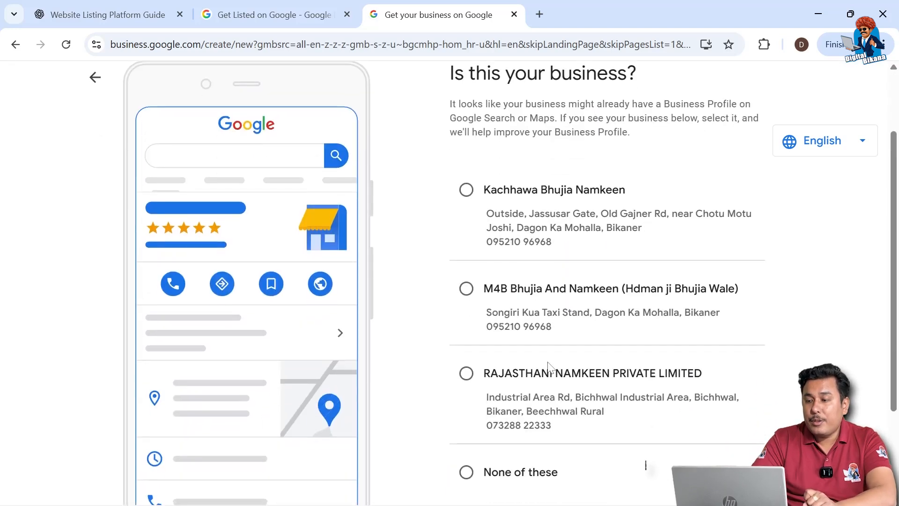
{"action": "scroll", "coordinate": [542, 409], "scroll_direction": "down", "scroll_amount": 1}
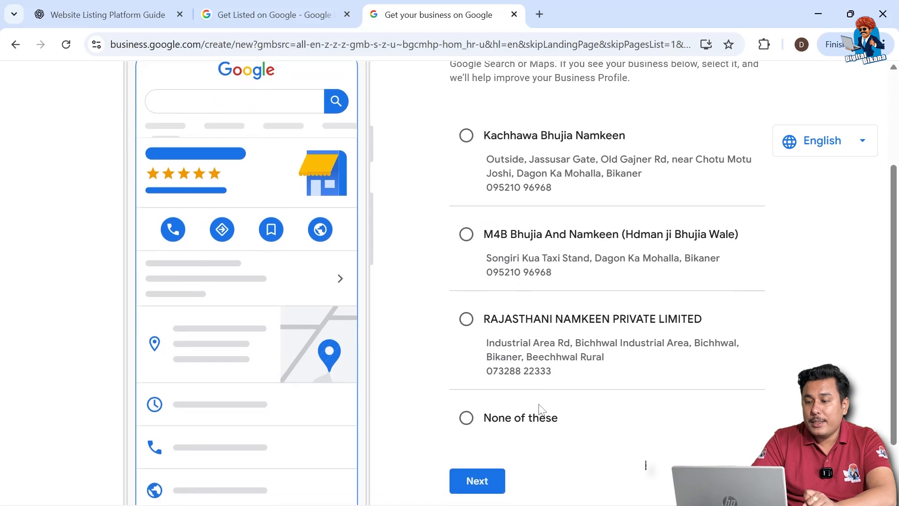
{"action": "left_click", "coordinate": [467, 420]}
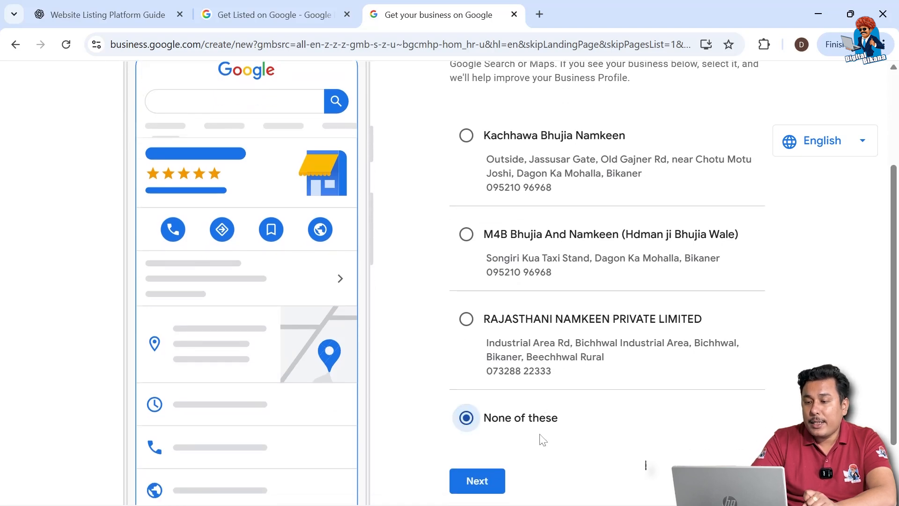
{"action": "scroll", "coordinate": [538, 438], "scroll_direction": "down", "scroll_amount": 1}
{"action": "left_click", "coordinate": [496, 428]}
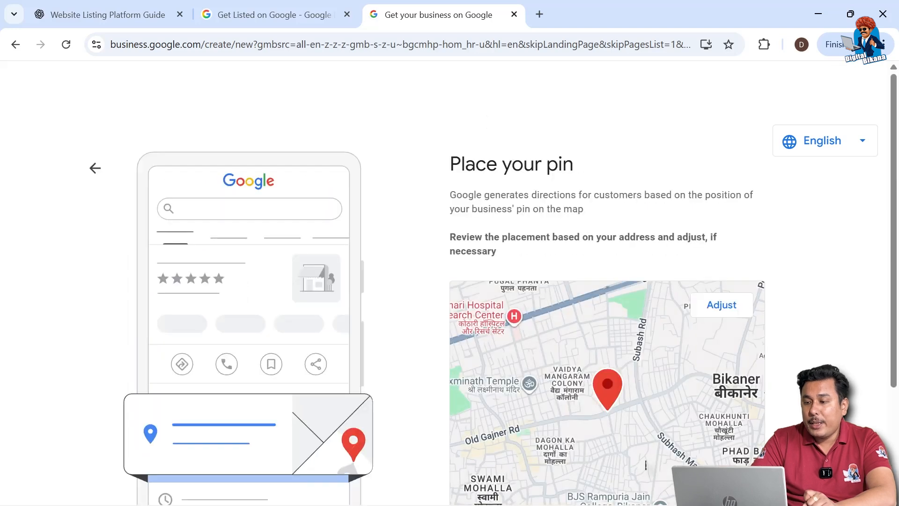
Review the business's pin placement on the map and confirm it
{"action": "scroll", "coordinate": [562, 221], "scroll_direction": "down", "scroll_amount": 2}
{"action": "scroll", "coordinate": [560, 217], "scroll_direction": "down", "scroll_amount": 1}
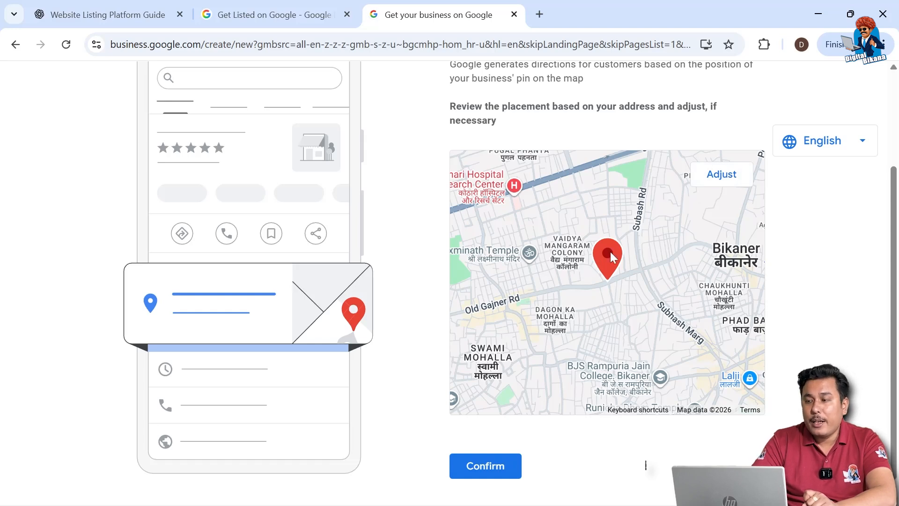
{"action": "left_click", "coordinate": [491, 462]}
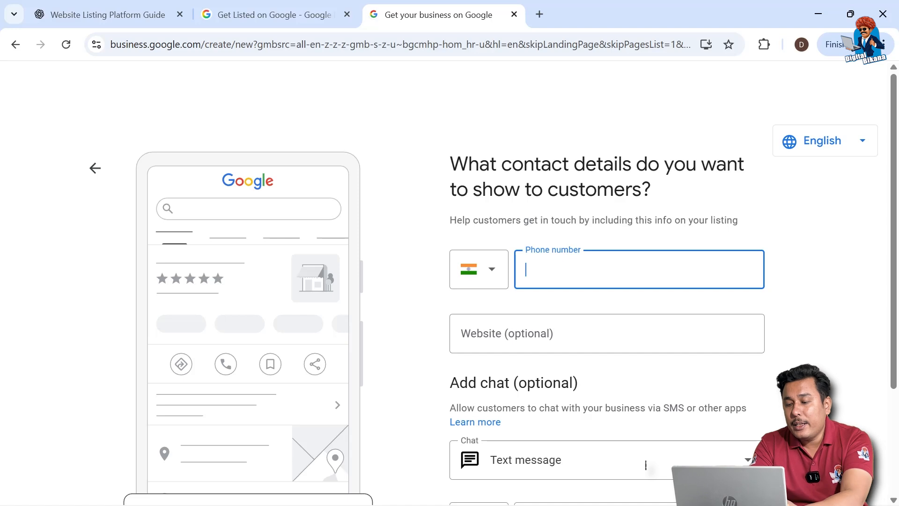
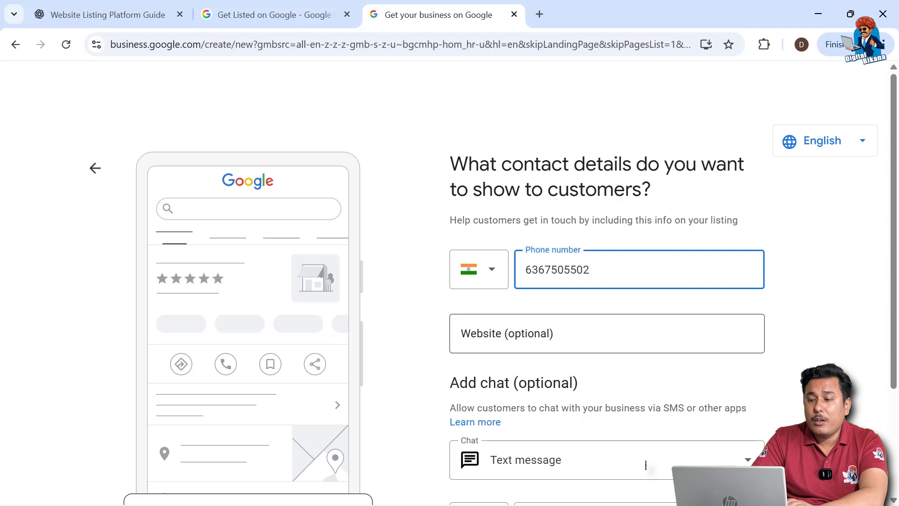
Enter the business phone number and a WhatsApp wa.me click-to-chat link containing that number, and submit the contact details
{"action": "scroll", "coordinate": [423, 381], "scroll_direction": "down", "scroll_amount": 2}
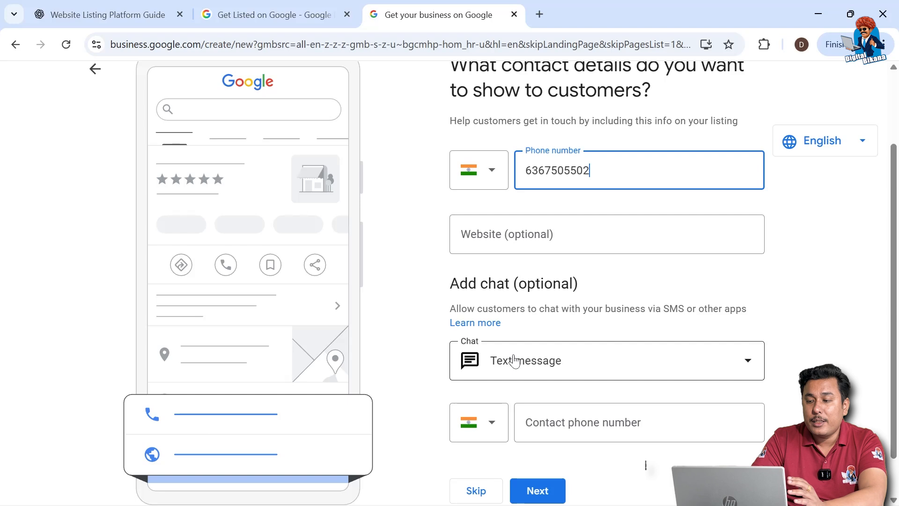
{"action": "scroll", "coordinate": [514, 361], "scroll_direction": "down", "scroll_amount": 1}
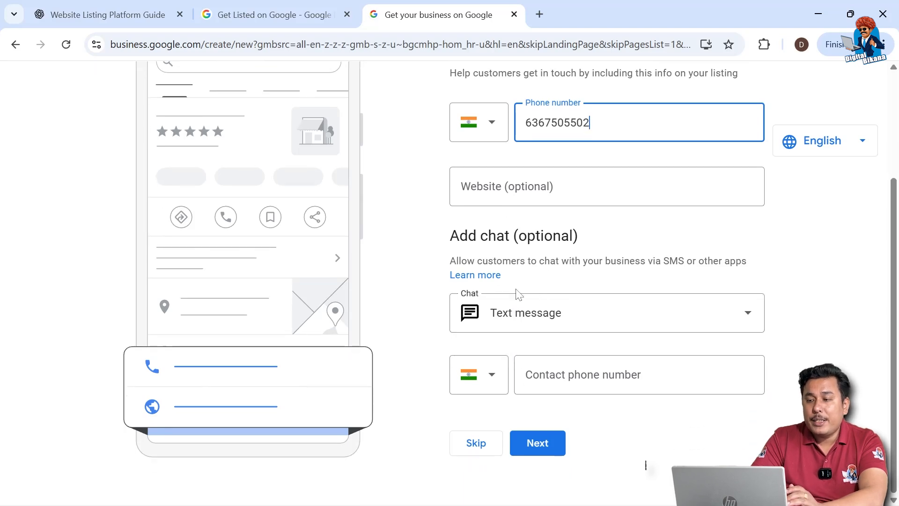
{"action": "left_click", "coordinate": [550, 319]}
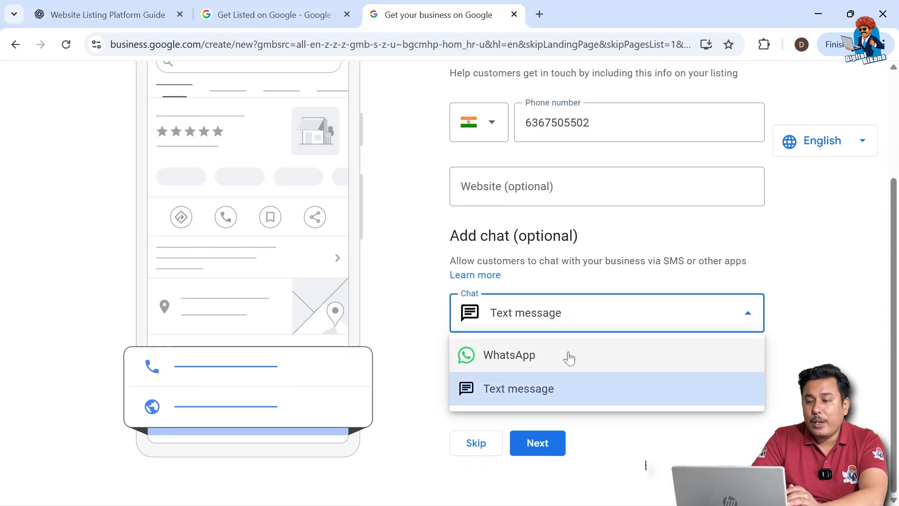
{"action": "left_click", "coordinate": [520, 357]}
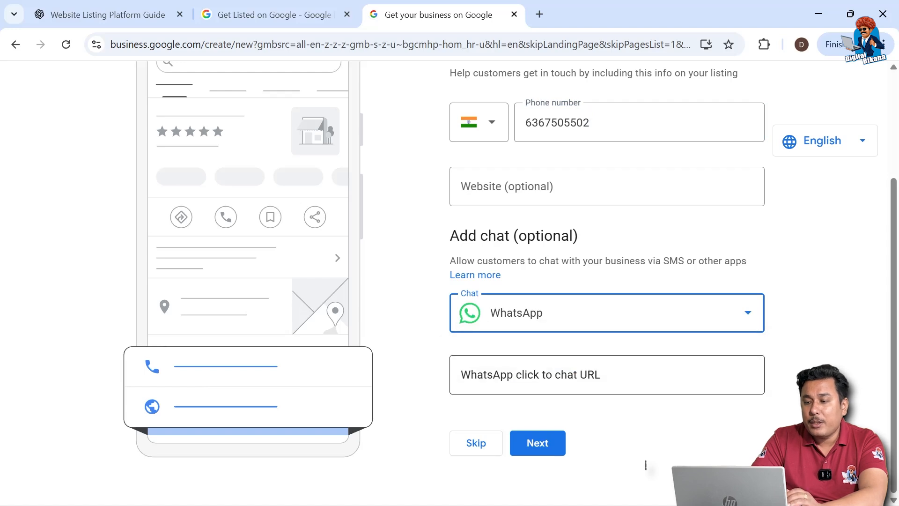
{"action": "key", "text": "Tab"}
{"action": "type", "text": "wa.me"}
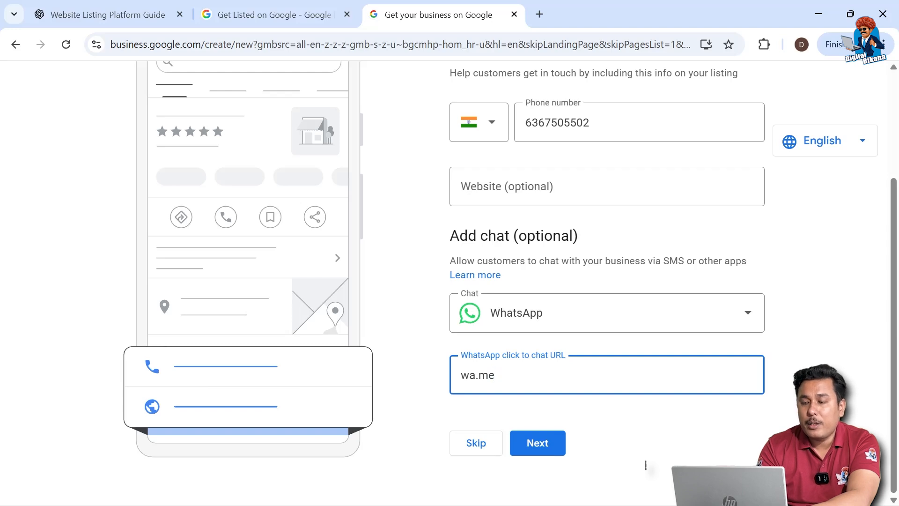
{"action": "type", "text": "/"}
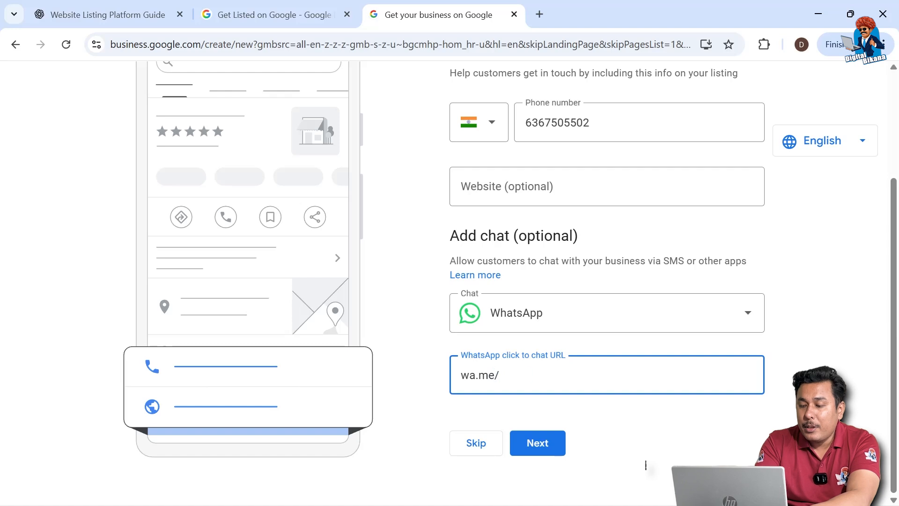
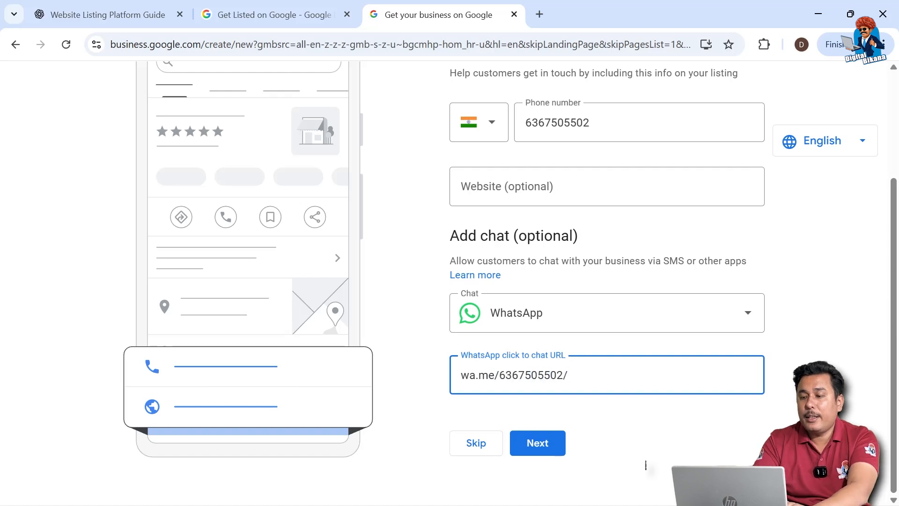
{"action": "left_click", "coordinate": [546, 443]}
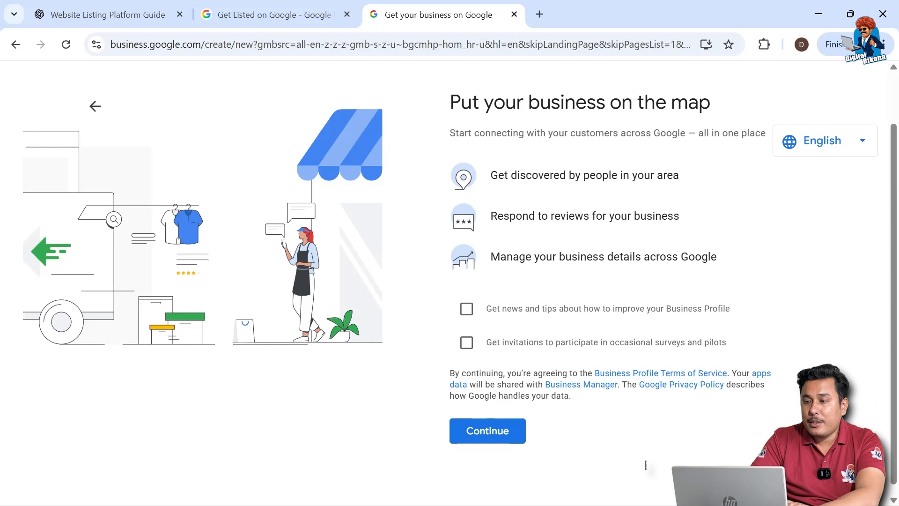
Opt in to Business Profile news and tips and to survey and pilot invitations, and continue to the profile customization
{"action": "left_click", "coordinate": [466, 311]}
{"action": "left_click", "coordinate": [467, 345]}
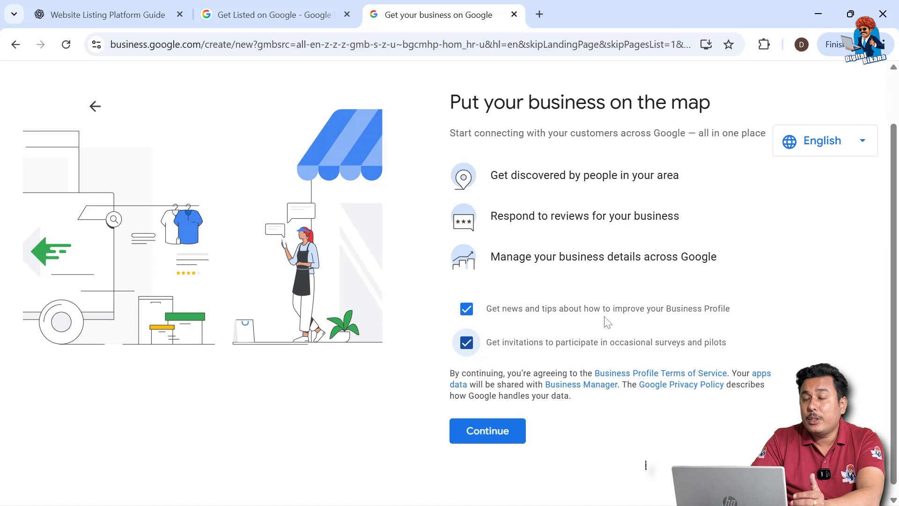
{"action": "left_click", "coordinate": [509, 426]}
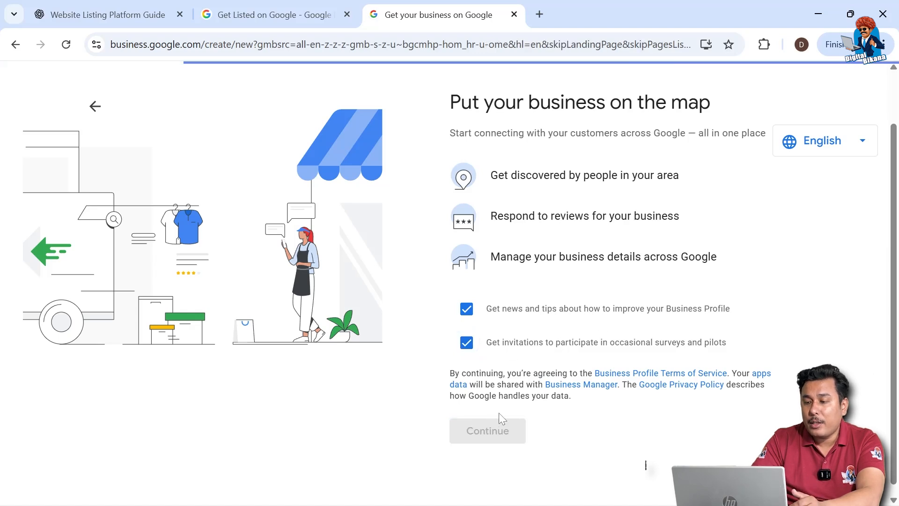
{"action": "left_click", "coordinate": [485, 351]}
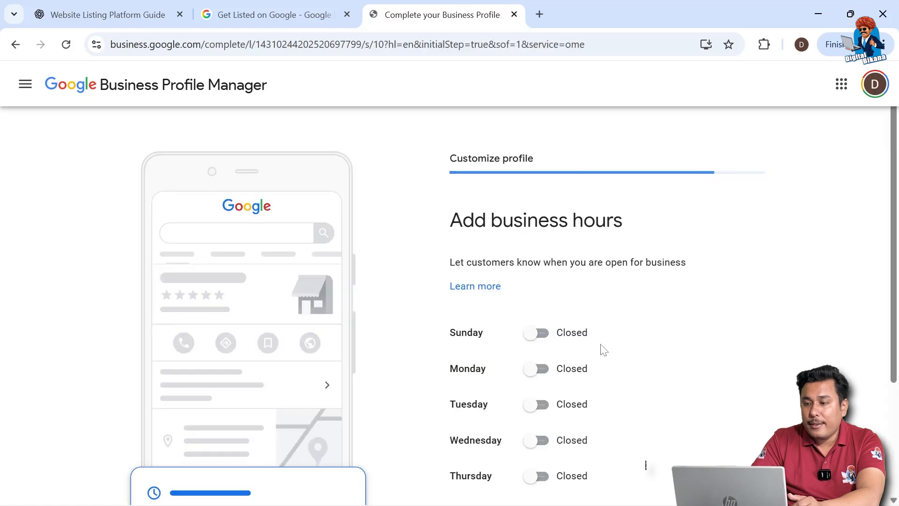
Mark the business as open from Monday through Saturday in the business hours
{"action": "scroll", "coordinate": [601, 348], "scroll_direction": "down", "scroll_amount": 3}
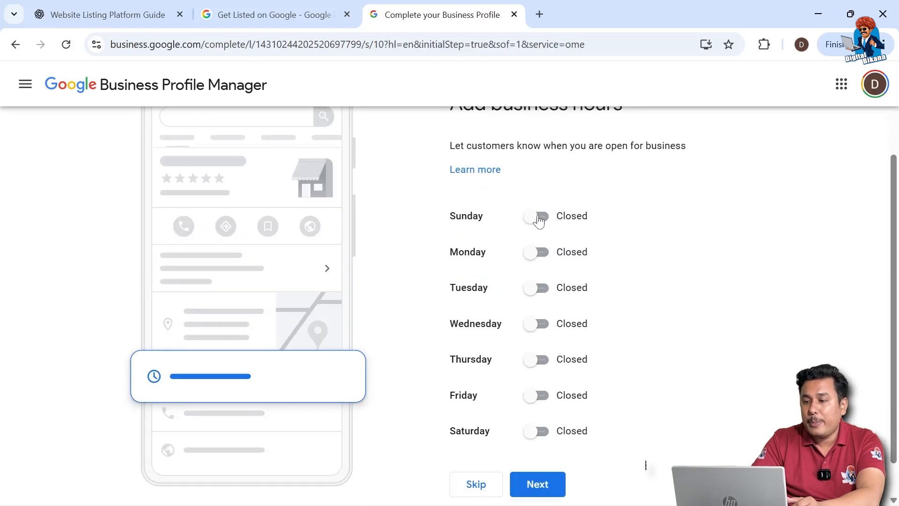
{"action": "left_click", "coordinate": [543, 254]}
{"action": "left_click", "coordinate": [542, 310]}
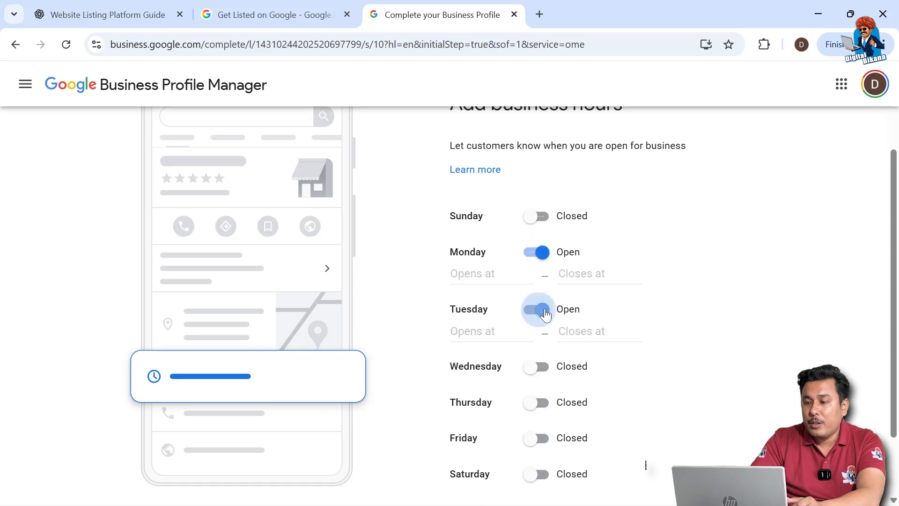
{"action": "left_click", "coordinate": [546, 367]}
{"action": "left_click", "coordinate": [542, 423]}
{"action": "scroll", "coordinate": [542, 423], "scroll_direction": "down", "scroll_amount": 2}
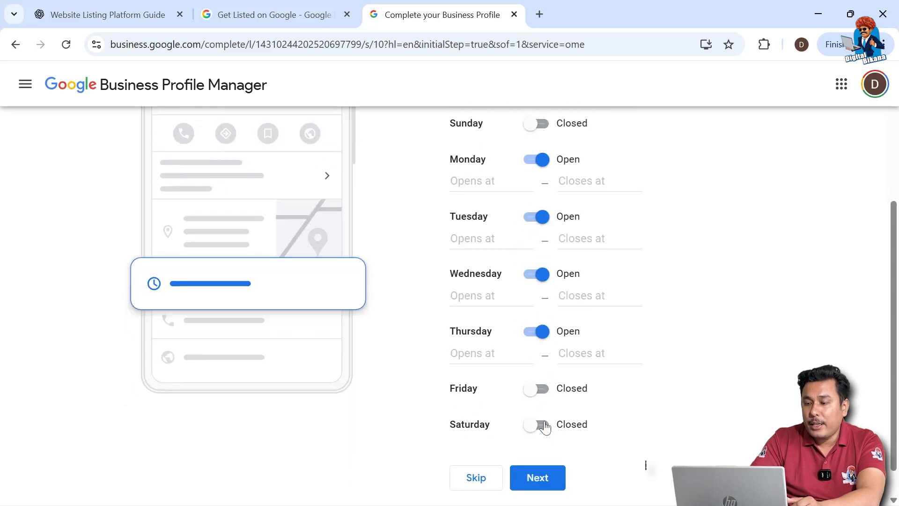
{"action": "left_click", "coordinate": [541, 375]}
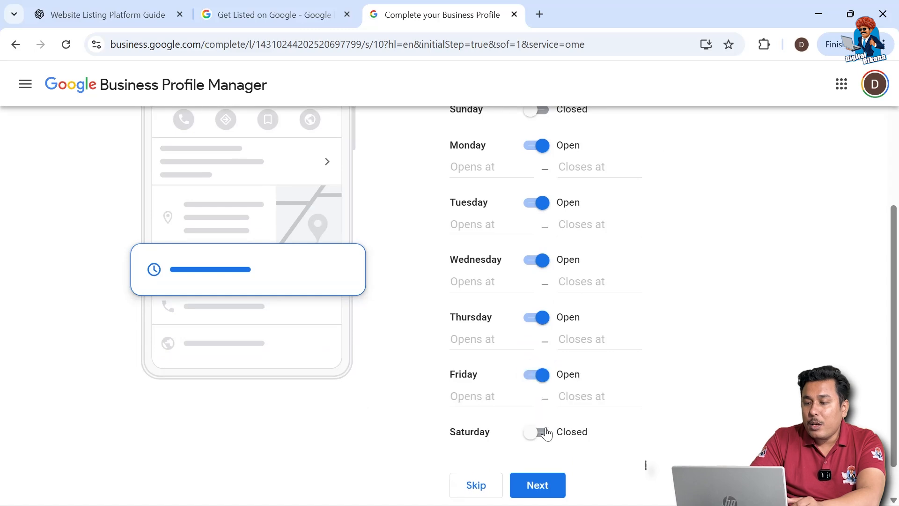
{"action": "left_click", "coordinate": [540, 431]}
Set the opening time to 9:00 AM for every day from Monday through Saturday
{"action": "left_click", "coordinate": [482, 169]}
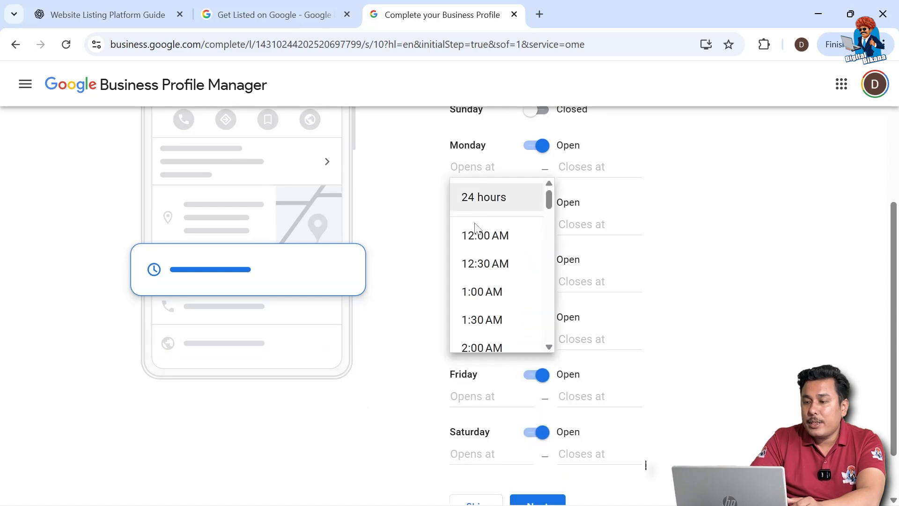
{"action": "scroll", "coordinate": [477, 255], "scroll_direction": "down", "scroll_amount": 10}
{"action": "left_click", "coordinate": [473, 248]}
{"action": "key", "text": "ctrl+c"}
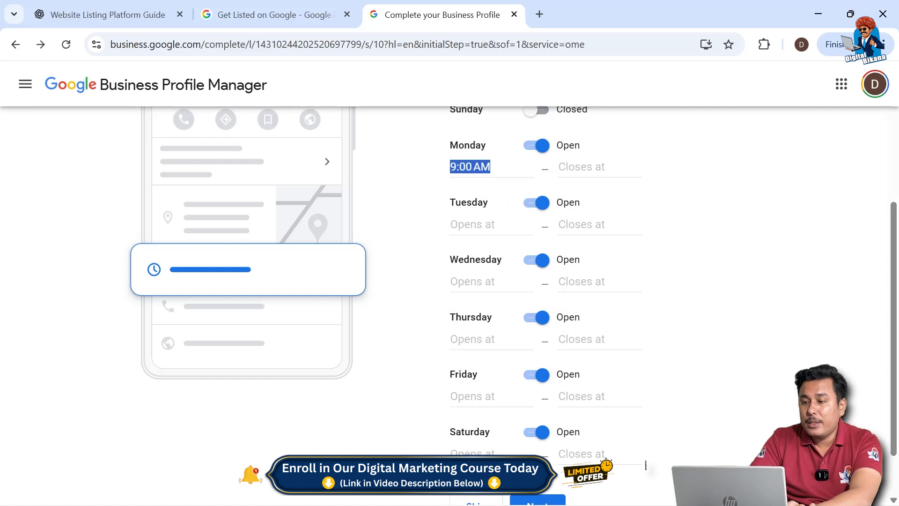
{"action": "left_click", "coordinate": [482, 457]}
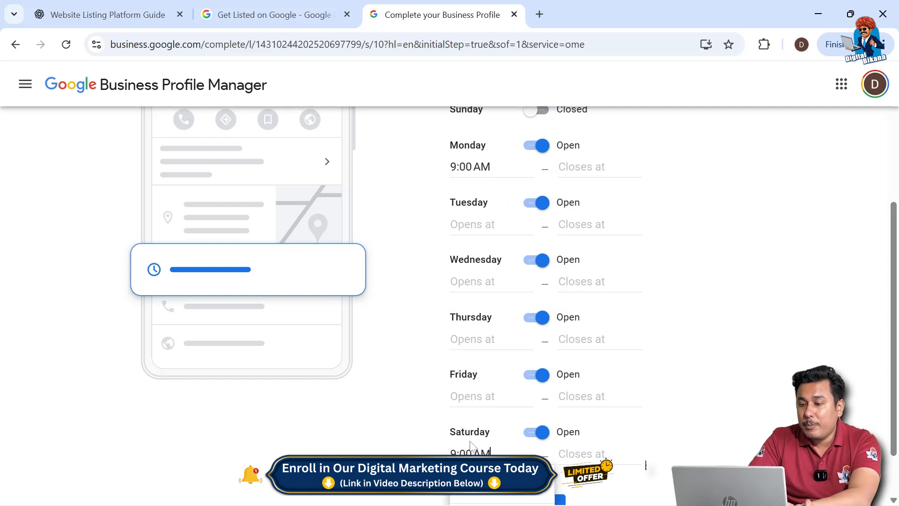
{"action": "left_click", "coordinate": [468, 400]}
{"action": "key", "text": "ctrl+v"}
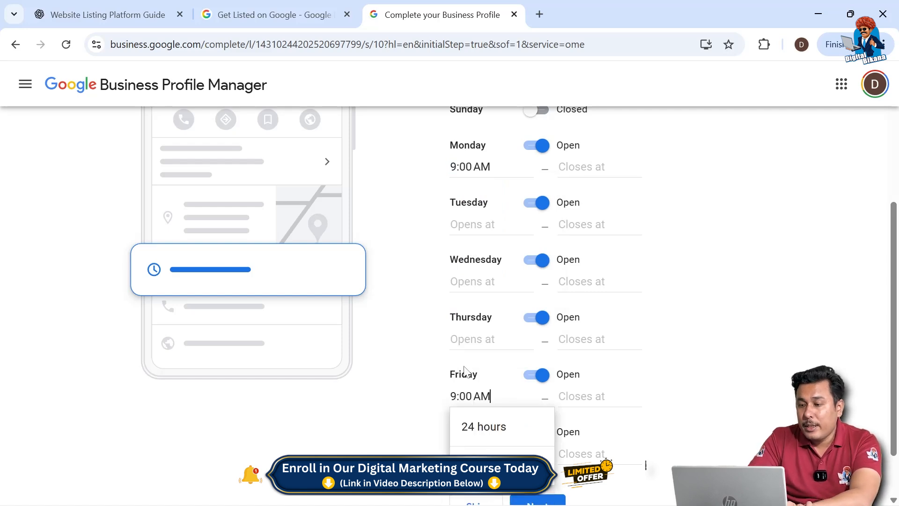
{"action": "left_click", "coordinate": [469, 341]}
{"action": "key", "text": "ctrl+v"}
{"action": "left_click", "coordinate": [473, 281]}
{"action": "key", "text": "ctrl+v"}
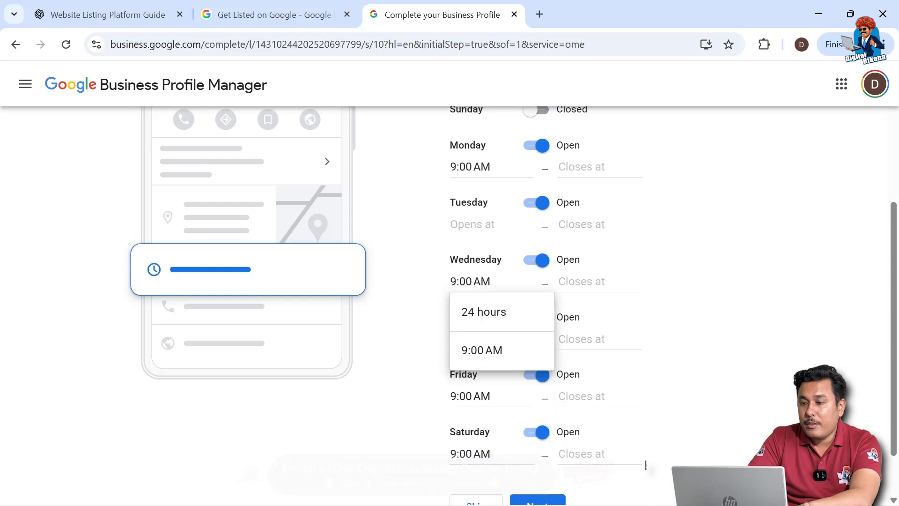
{"action": "left_click", "coordinate": [472, 224]}
{"action": "key", "text": "ctrl+v"}
Set the closing time to 6:30 PM for every day from Monday through Saturday and submit the business hours
{"action": "left_click", "coordinate": [581, 167]}
{"action": "scroll", "coordinate": [589, 297], "scroll_direction": "down", "scroll_amount": 20}
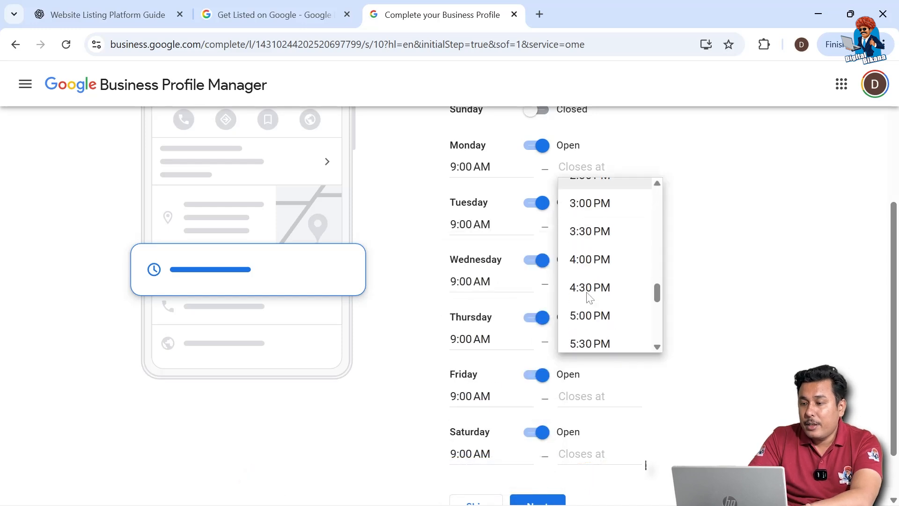
{"action": "left_click", "coordinate": [591, 310]}
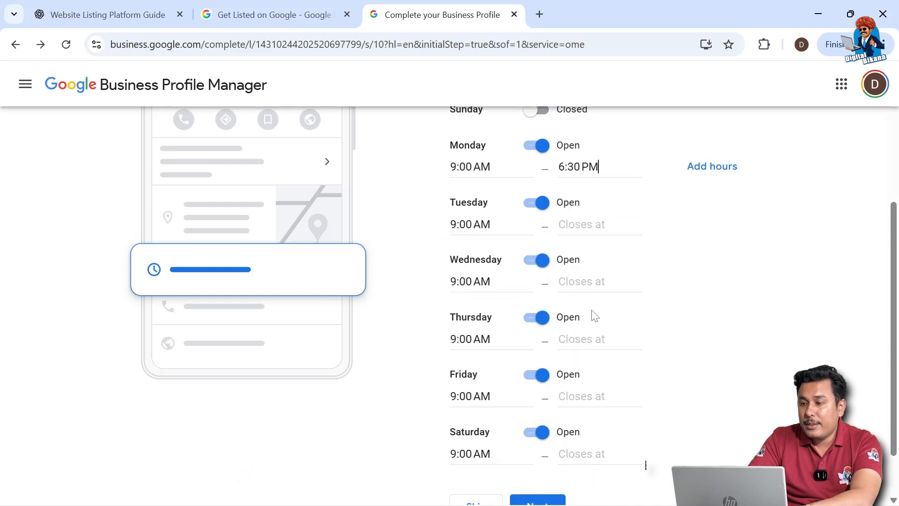
{"action": "key", "text": "ctrl+a"}
{"action": "key", "text": "ctrl+c"}
{"action": "left_click", "coordinate": [645, 464]}
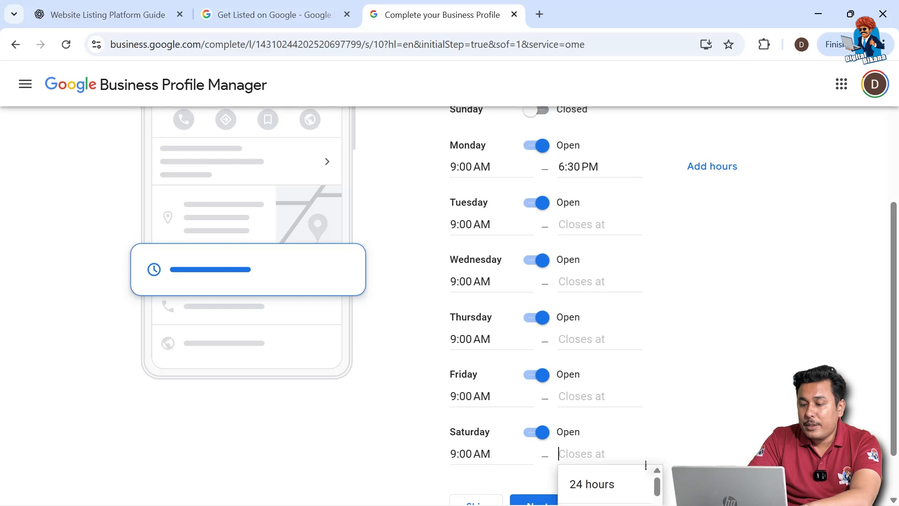
{"action": "key", "text": "ctrl+v"}
{"action": "left_click", "coordinate": [580, 396]}
{"action": "key", "text": "ctrl+v"}
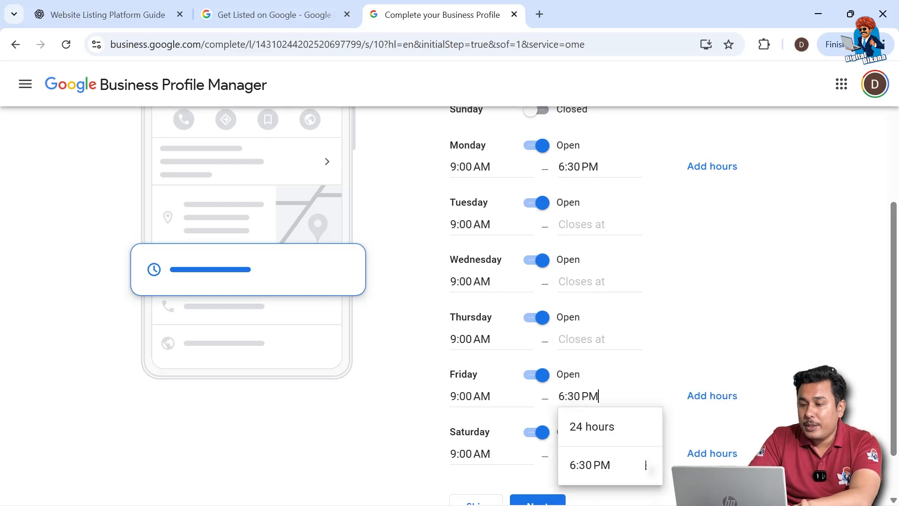
{"action": "left_click", "coordinate": [580, 339]}
{"action": "key", "text": "ctrl+v"}
{"action": "left_click", "coordinate": [580, 281]}
{"action": "key", "text": "ctrl+v"}
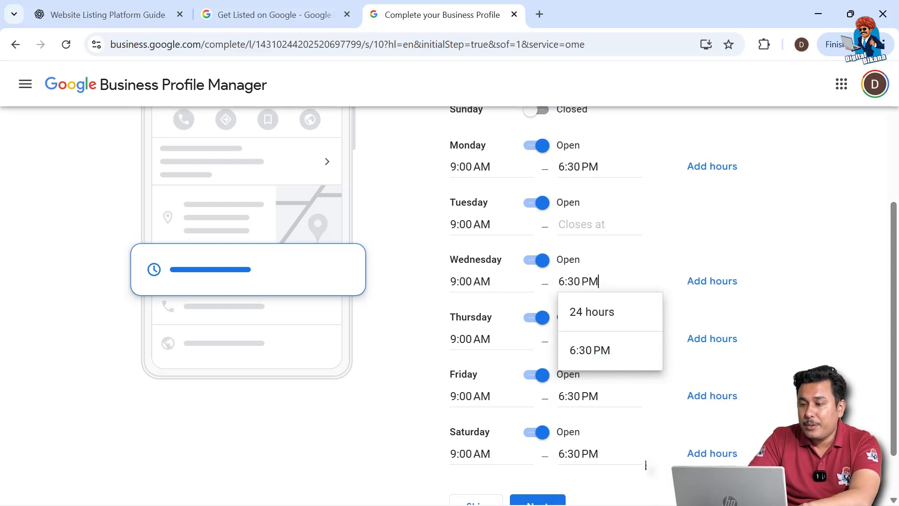
{"action": "left_click", "coordinate": [580, 225]}
{"action": "key", "text": "ctrl+v"}
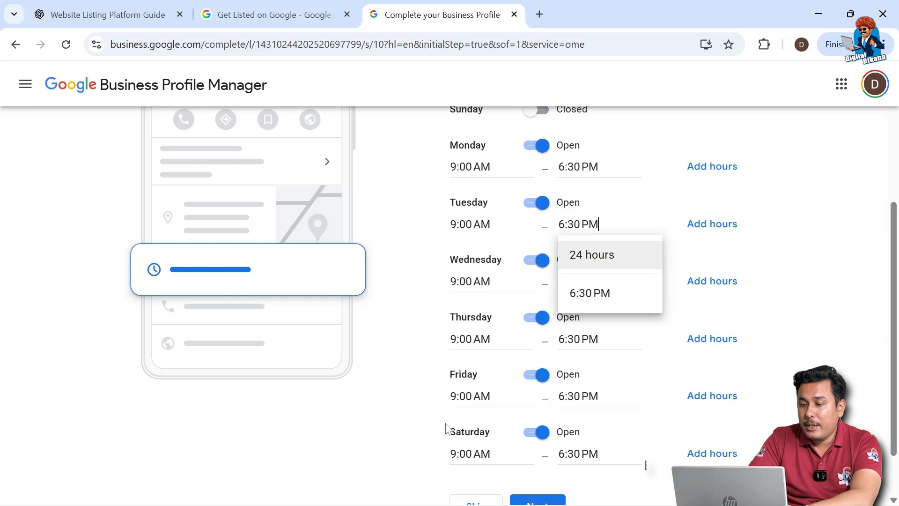
{"action": "scroll", "coordinate": [418, 457], "scroll_direction": "down", "scroll_amount": 2}
{"action": "left_click", "coordinate": [524, 441]}
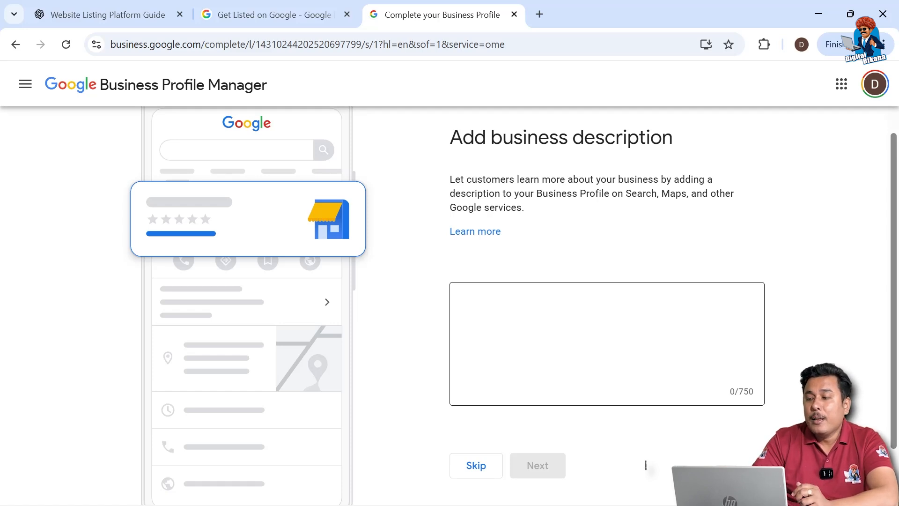
Skip adding a business description and a storefront photo
{"action": "scroll", "coordinate": [482, 398], "scroll_direction": "down", "scroll_amount": 1}
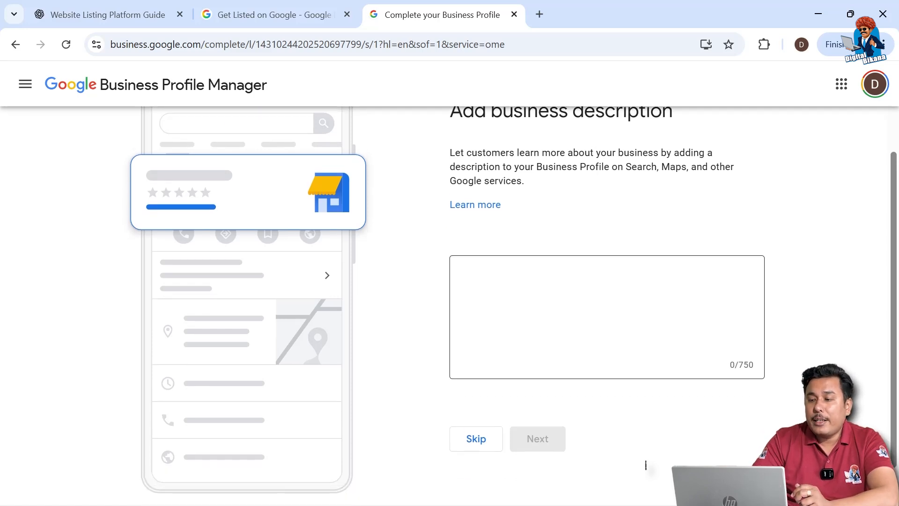
{"action": "left_click", "coordinate": [485, 433]}
{"action": "scroll", "coordinate": [515, 406], "scroll_direction": "down", "scroll_amount": 3}
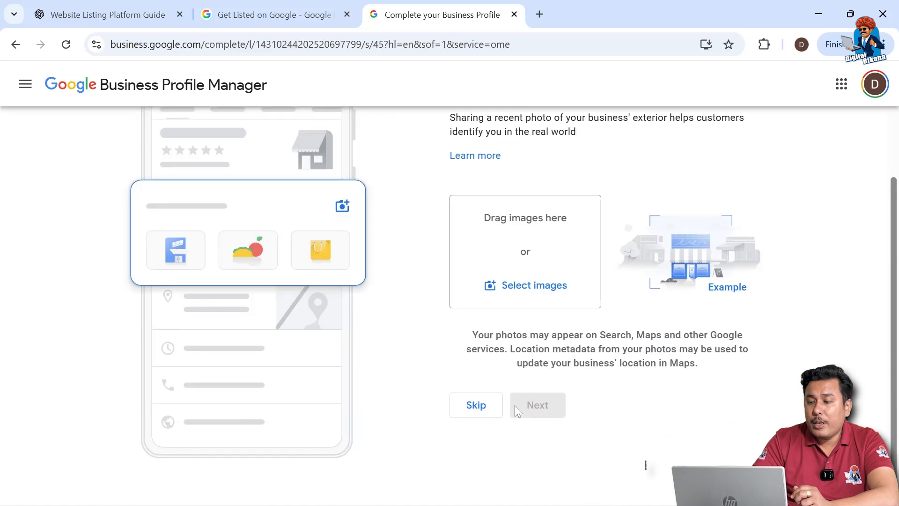
{"action": "scroll", "coordinate": [554, 311], "scroll_direction": "up", "scroll_amount": 3}
{"action": "scroll", "coordinate": [554, 311], "scroll_direction": "down", "scroll_amount": 2}
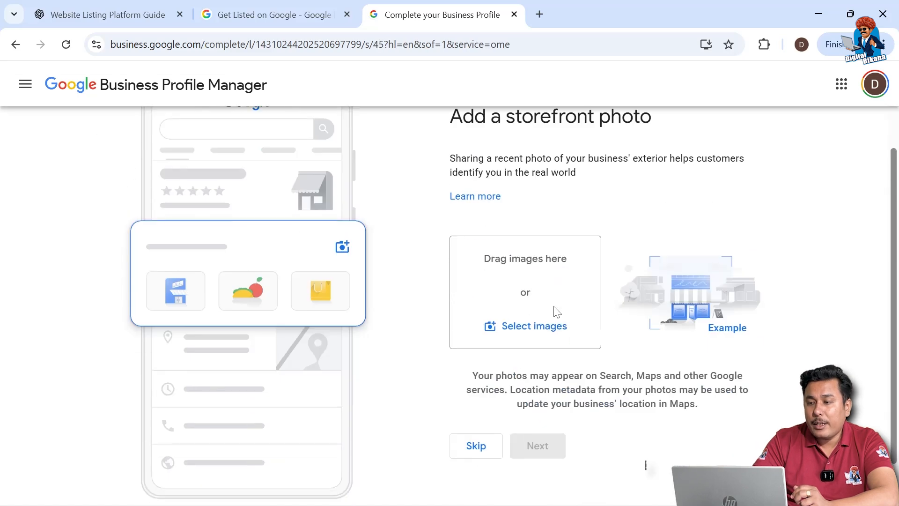
{"action": "scroll", "coordinate": [557, 312], "scroll_direction": "up", "scroll_amount": 1}
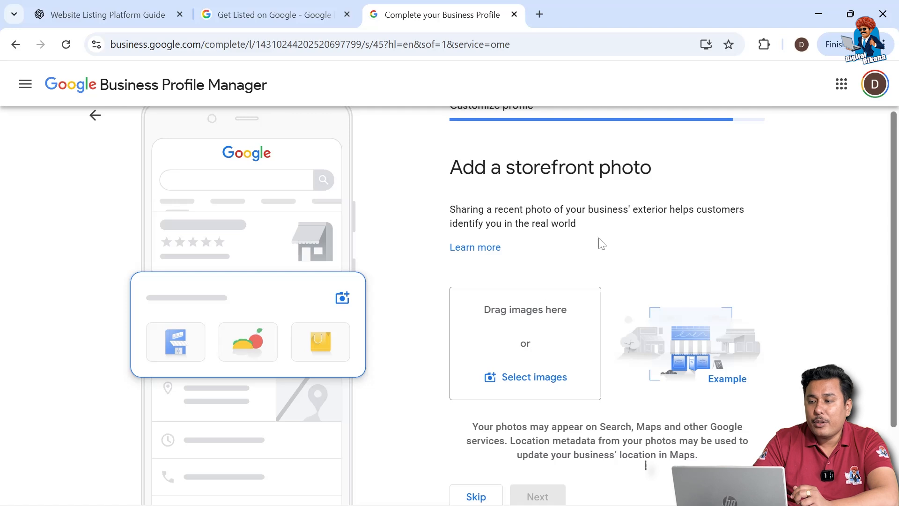
{"action": "scroll", "coordinate": [572, 319], "scroll_direction": "down", "scroll_amount": 2}
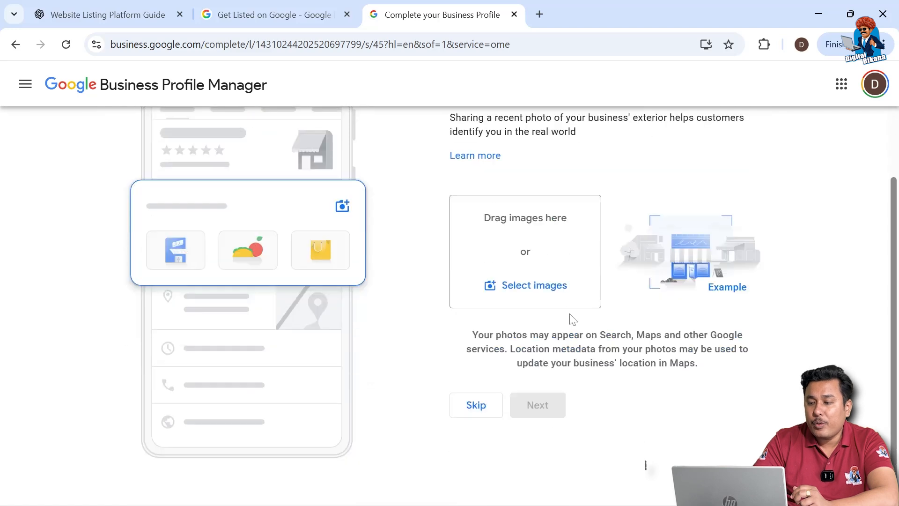
{"action": "left_click", "coordinate": [485, 405]}
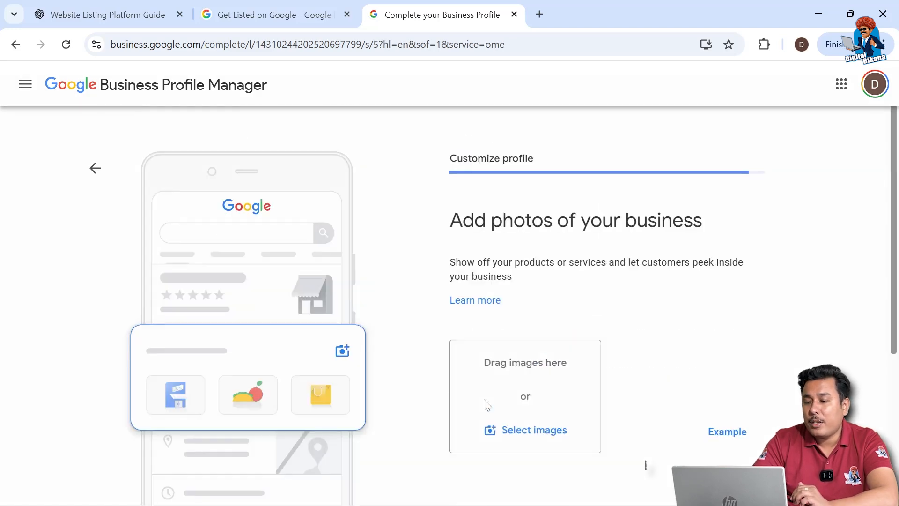
Skip adding photos of the business and finish the setup to reach the Namkeen Factory profile in Google Search
{"action": "scroll", "coordinate": [597, 397], "scroll_direction": "down", "scroll_amount": 5}
{"action": "left_click", "coordinate": [483, 440]}
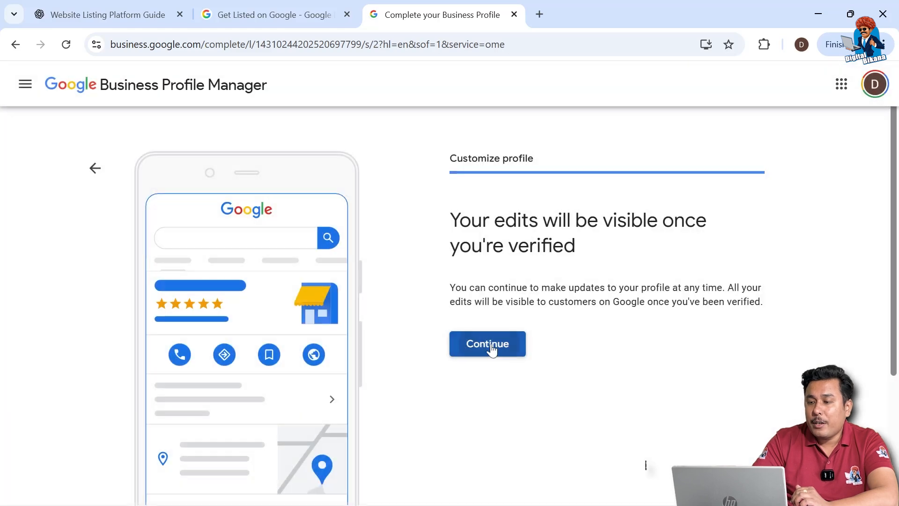
{"action": "left_click", "coordinate": [490, 347]}
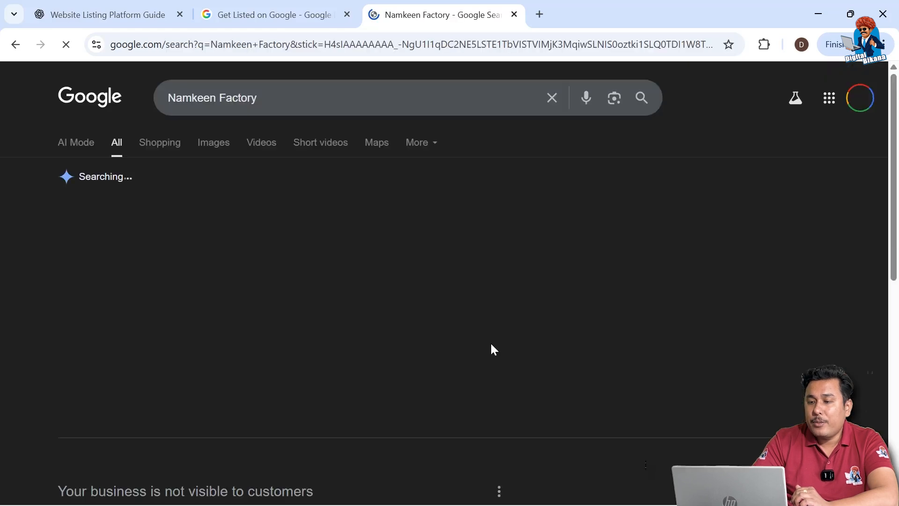
Search Google for "my business" to find the business profiles managed by this account
{"action": "scroll", "coordinate": [522, 306], "scroll_direction": "down", "scroll_amount": 5}
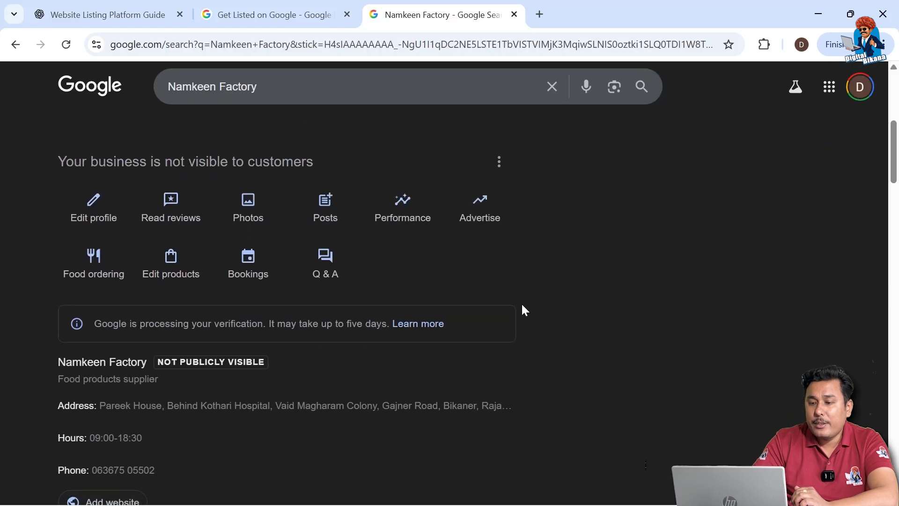
{"action": "scroll", "coordinate": [523, 309], "scroll_direction": "up", "scroll_amount": 10}
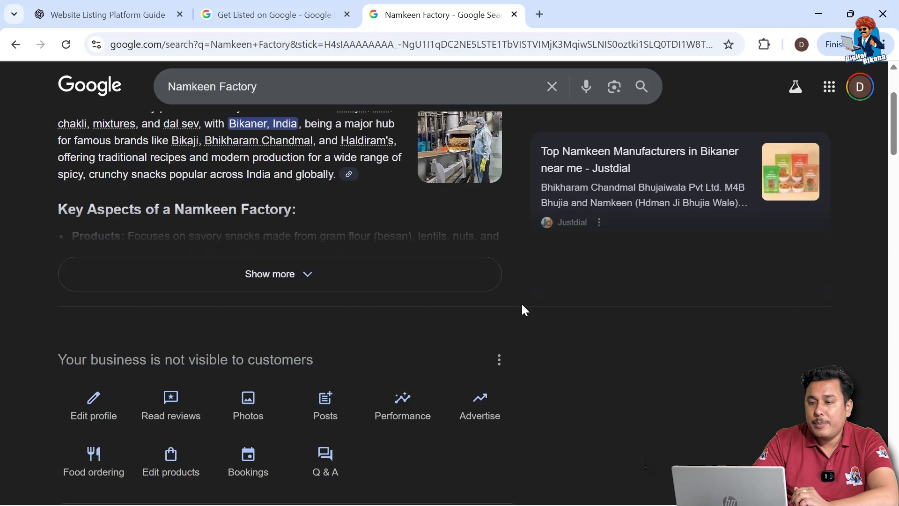
{"action": "left_click_drag", "start_coordinate": [281, 98], "coordinate": [54, 107]}
{"action": "type", "text": "m"}
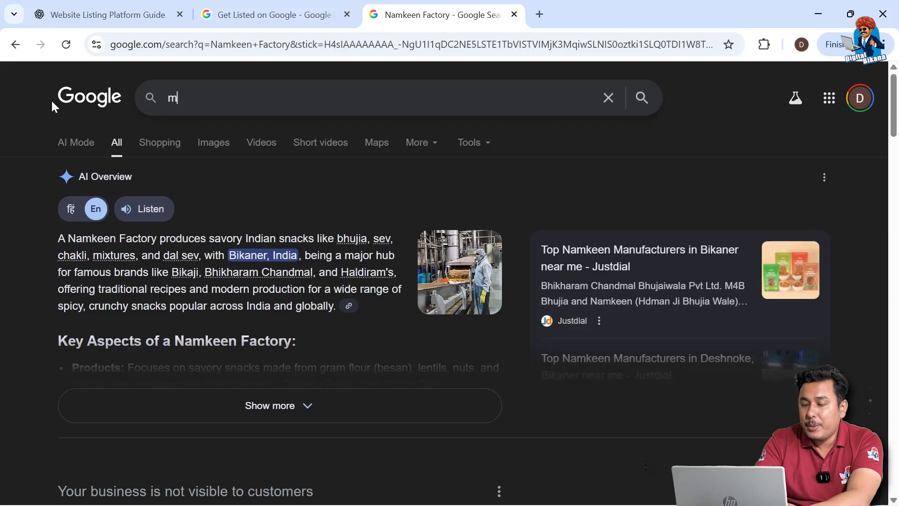
{"action": "type", "text": "y business"}
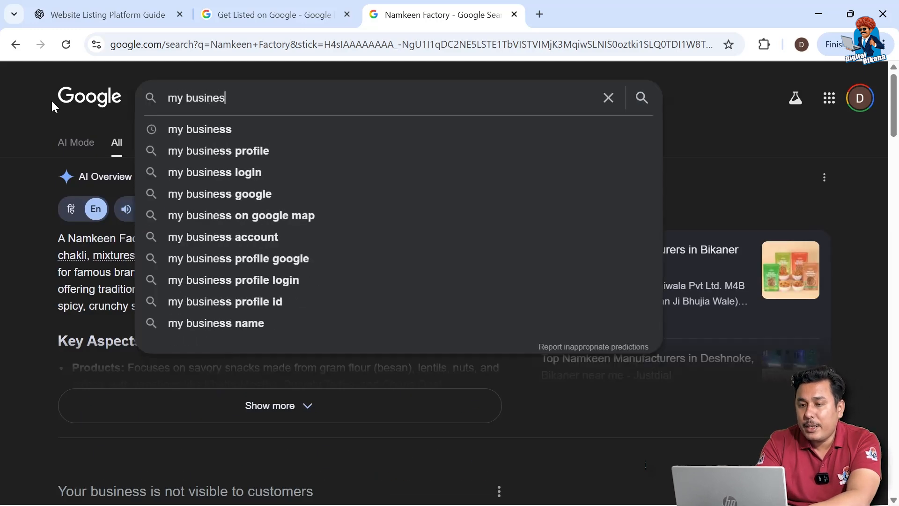
{"action": "key", "text": "Return"}
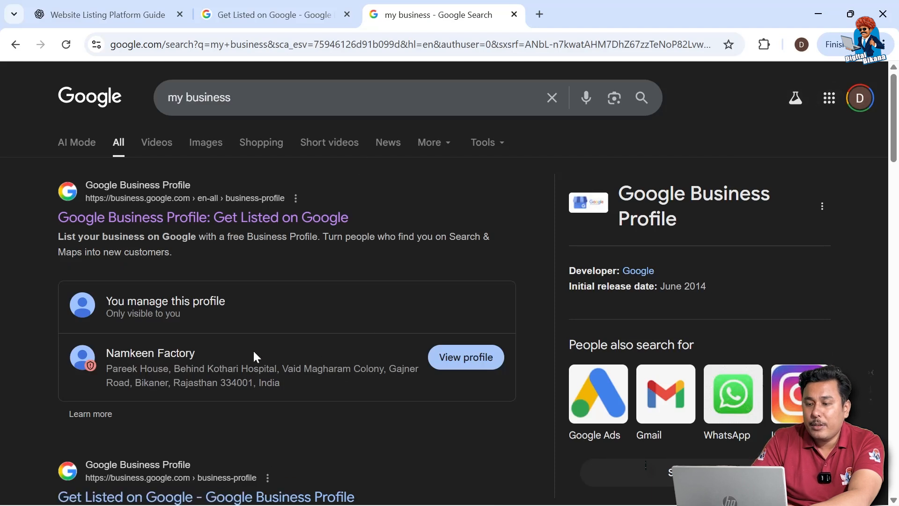
Open the Namkeen Factory profile from the search results and review its verification status and business details
{"action": "left_click", "coordinate": [452, 364]}
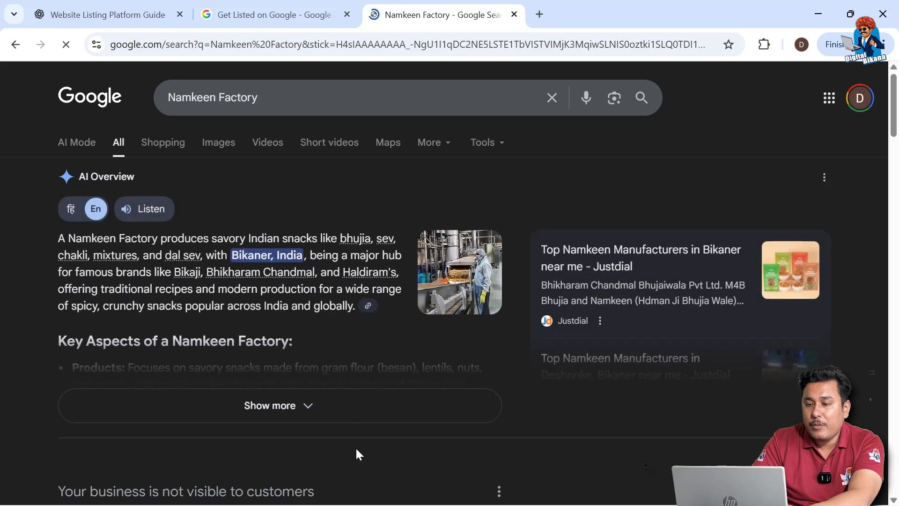
{"action": "scroll", "coordinate": [355, 447], "scroll_direction": "down", "scroll_amount": 6}
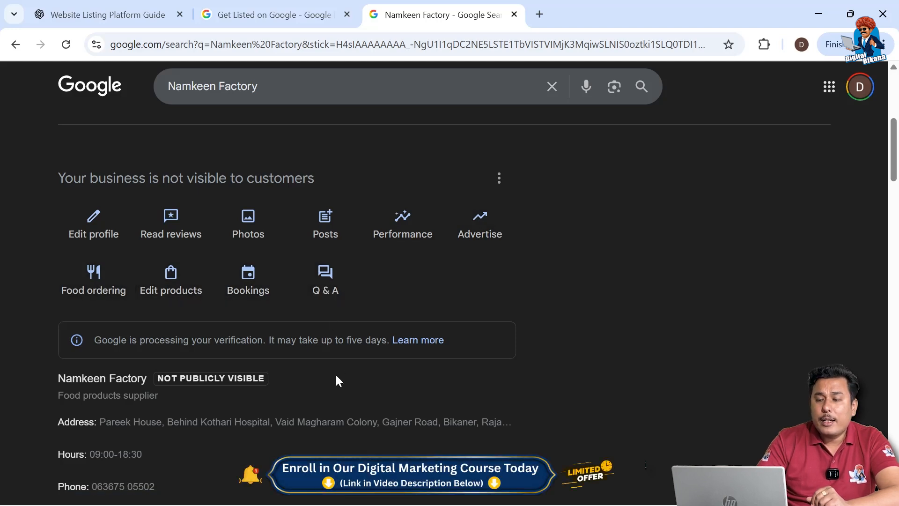
{"action": "scroll", "coordinate": [336, 379], "scroll_direction": "down", "scroll_amount": 3}
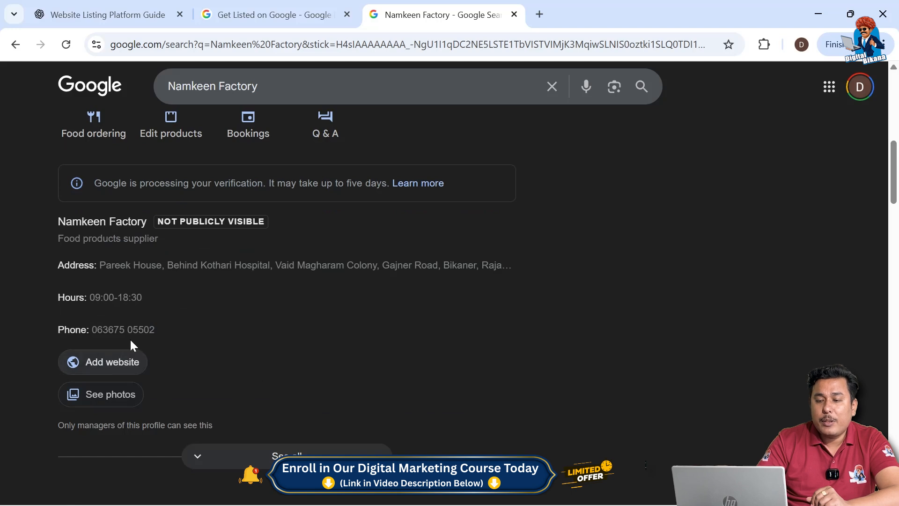
{"action": "scroll", "coordinate": [314, 313], "scroll_direction": "up", "scroll_amount": 1}
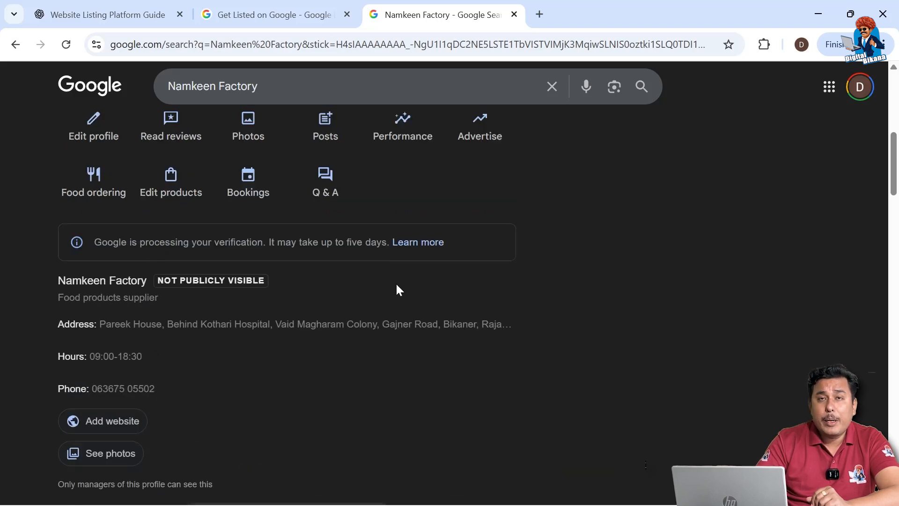
{"action": "scroll", "coordinate": [398, 289], "scroll_direction": "up", "scroll_amount": 2}
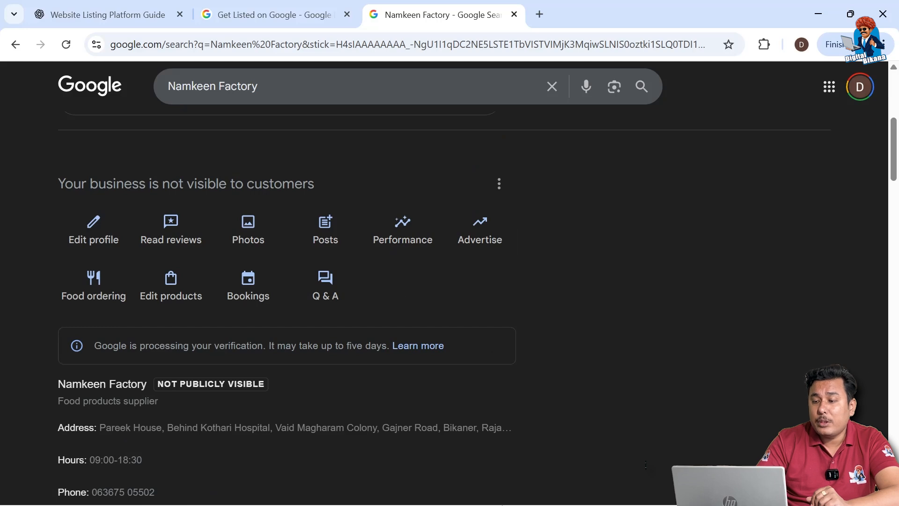
Switch to the other Chrome window, search for "my business" in a new tab and show all managed profiles
{"action": "left_click", "coordinate": [535, 494]}
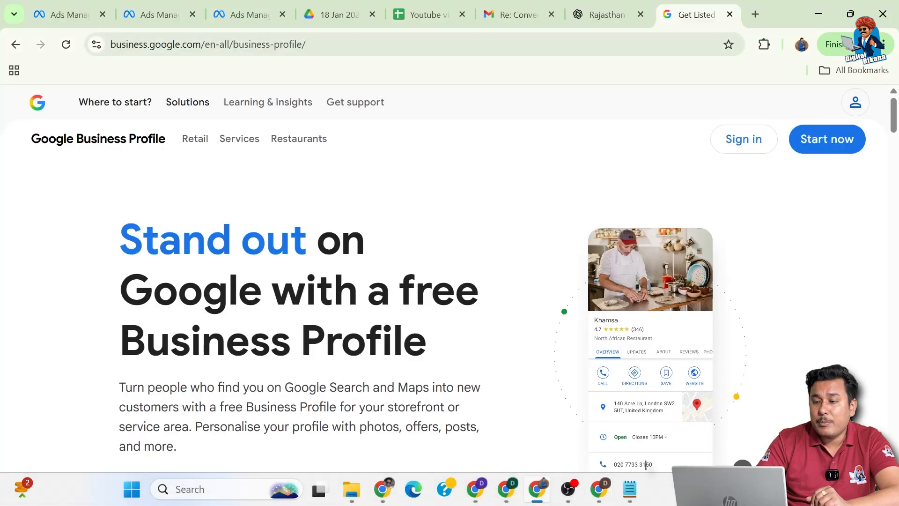
{"action": "left_click", "coordinate": [755, 14]}
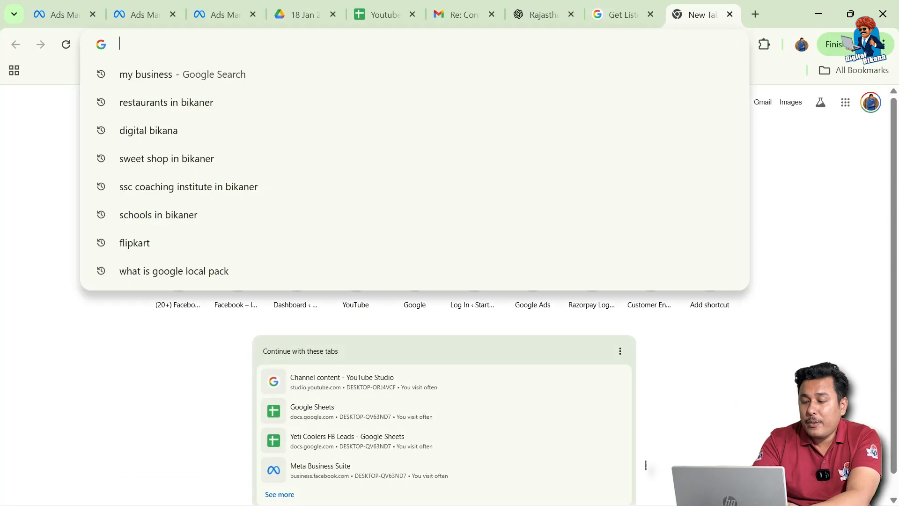
{"action": "type", "text": "my business"}
{"action": "key", "text": "Return"}
{"action": "scroll", "coordinate": [354, 261], "scroll_direction": "down", "scroll_amount": 2}
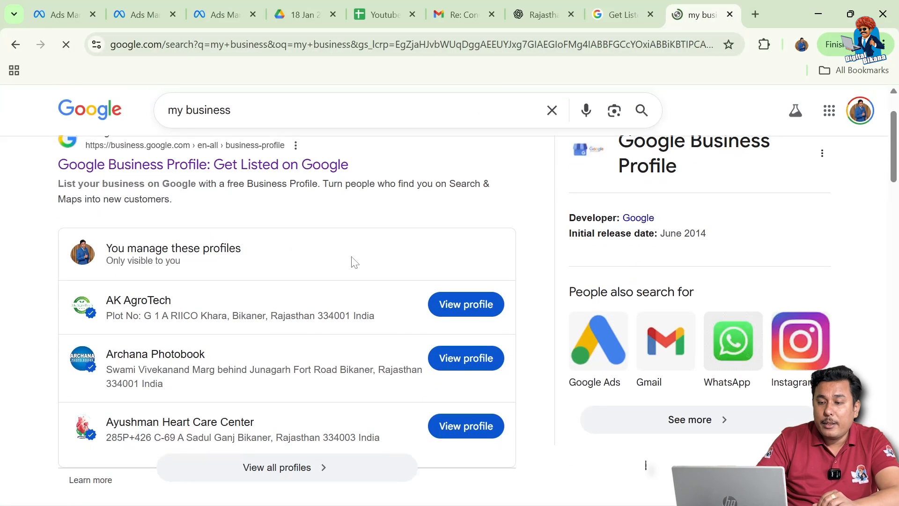
{"action": "left_click", "coordinate": [313, 463]}
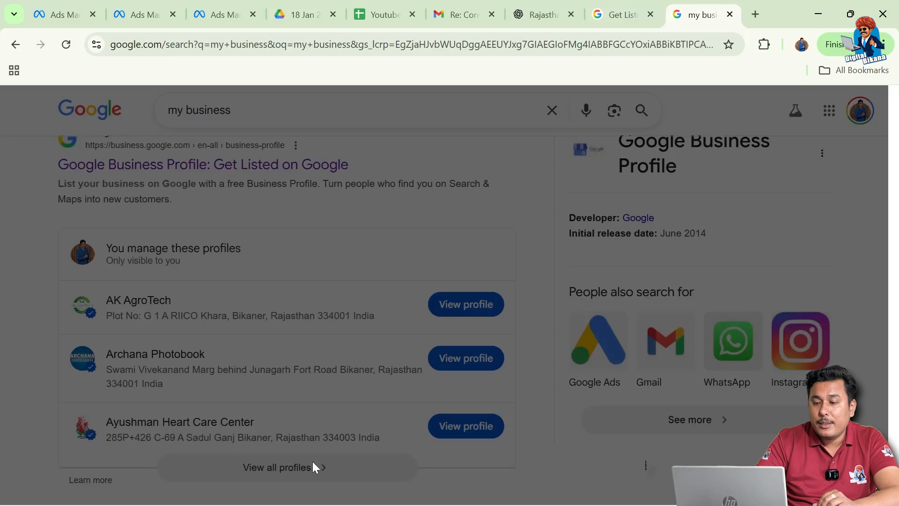
Open the Ayushman Heart Care Center profile from the profile list and examine its management options and public business information
{"action": "scroll", "coordinate": [395, 337], "scroll_direction": "down", "scroll_amount": 3}
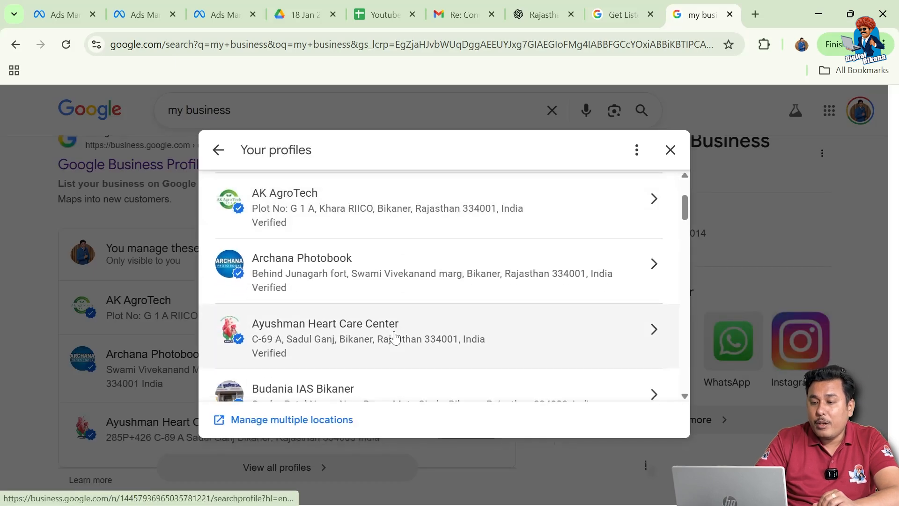
{"action": "scroll", "coordinate": [395, 335], "scroll_direction": "down", "scroll_amount": 1}
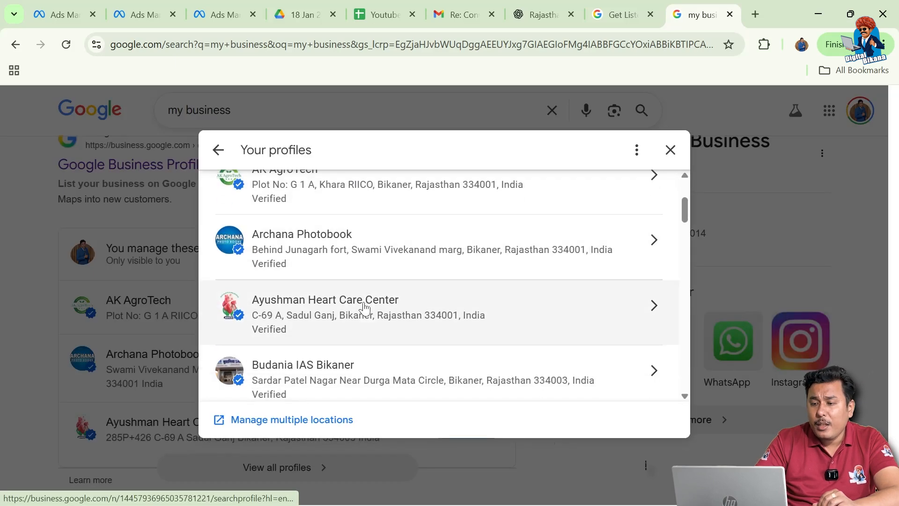
{"action": "left_click", "coordinate": [363, 307]}
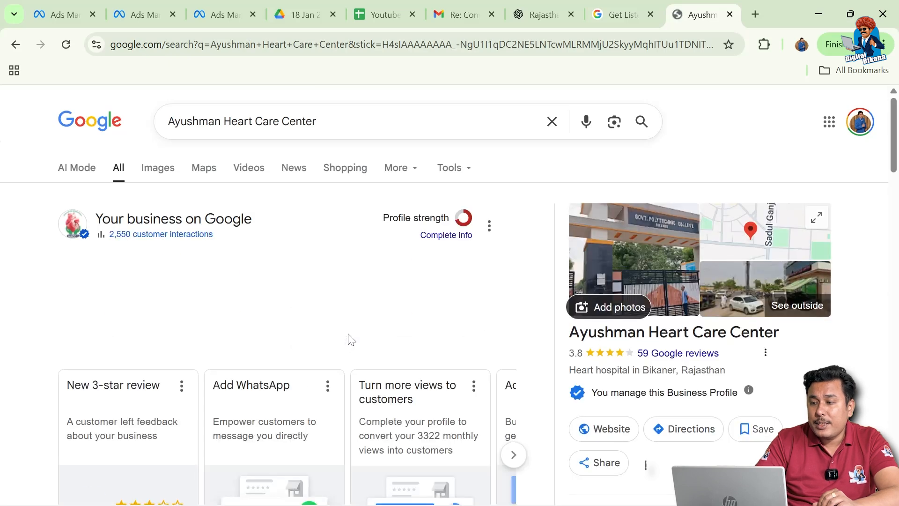
{"action": "scroll", "coordinate": [327, 398], "scroll_direction": "down", "scroll_amount": 2}
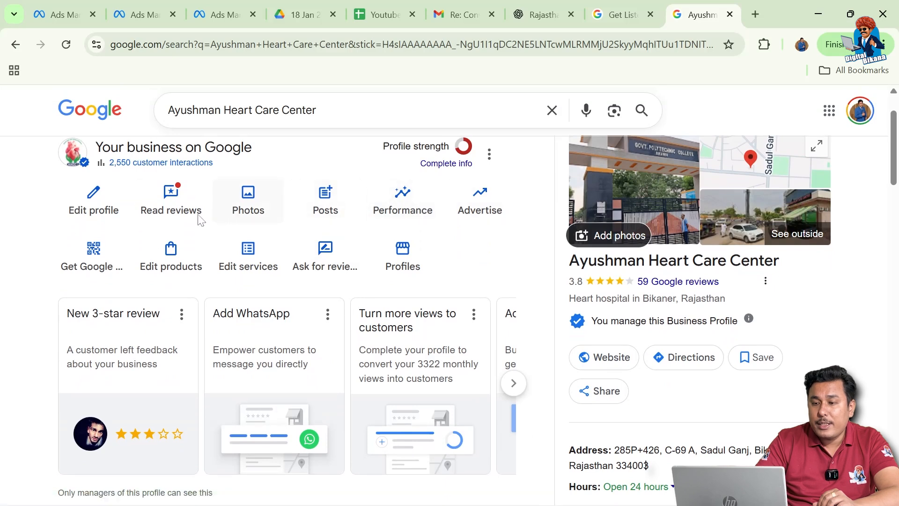
{"action": "scroll", "coordinate": [227, 295], "scroll_direction": "down", "scroll_amount": 2}
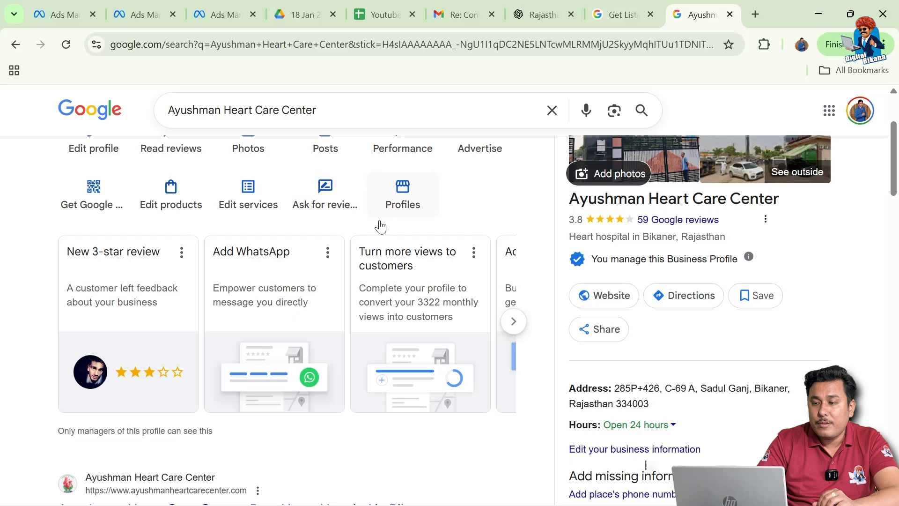
{"action": "scroll", "coordinate": [256, 367], "scroll_direction": "down", "scroll_amount": 2}
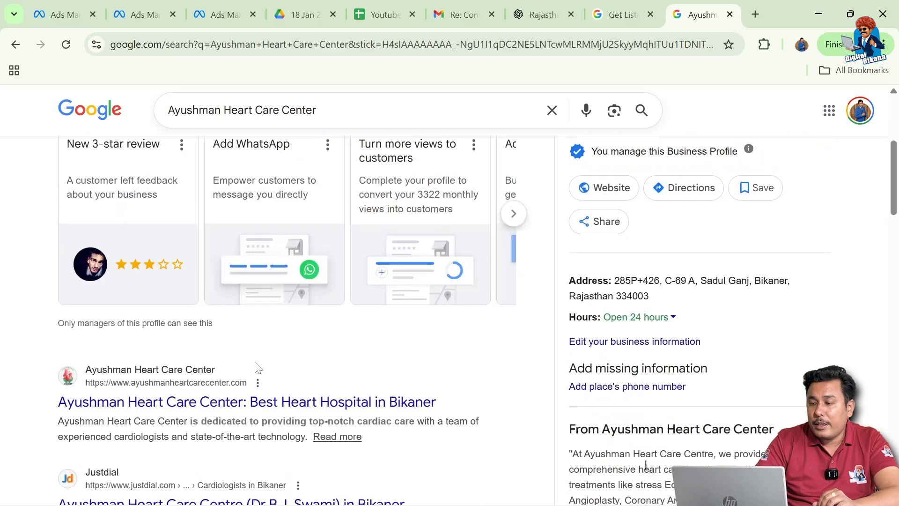
{"action": "scroll", "coordinate": [256, 367], "scroll_direction": "up", "scroll_amount": 5}
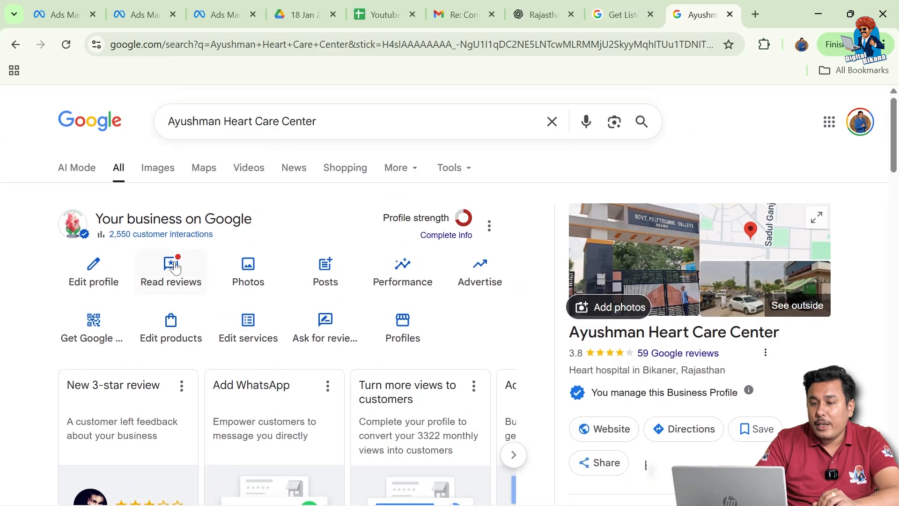